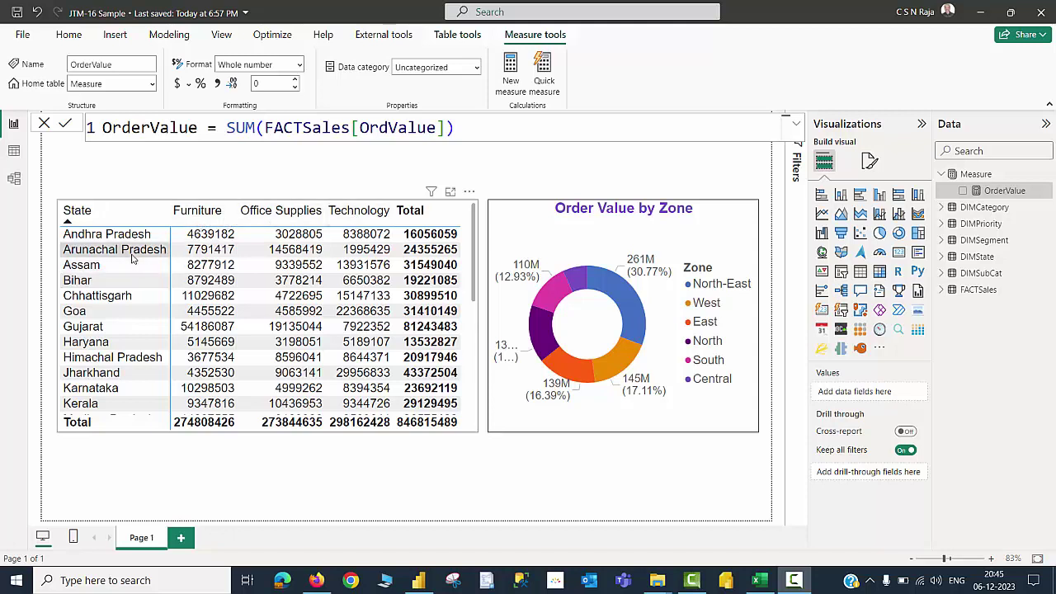
scroll(122, 248, down, 5)
scroll(122, 252, down, 1)
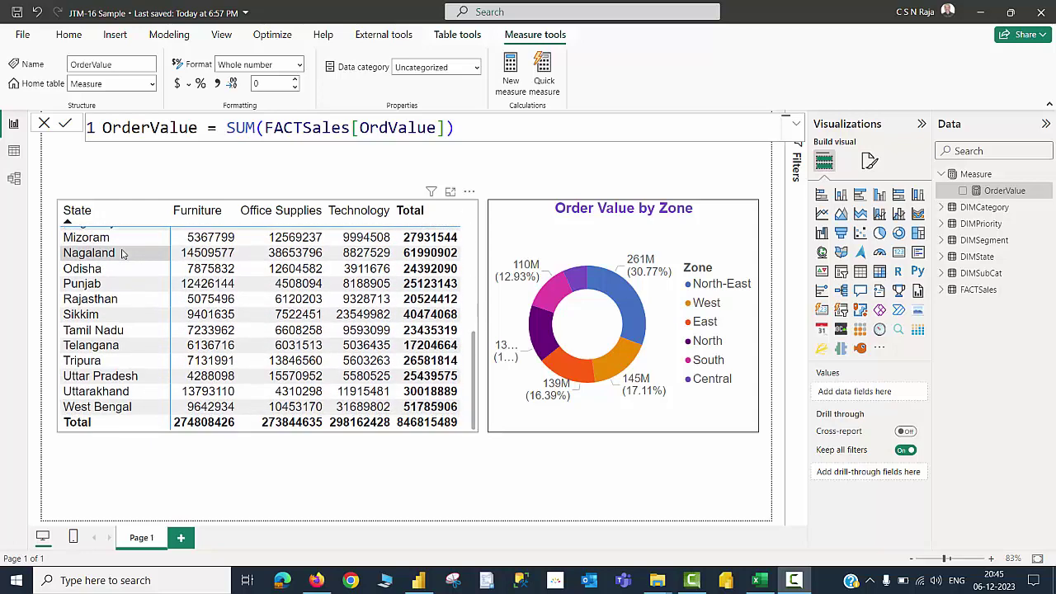
scroll(122, 256, up, 6)
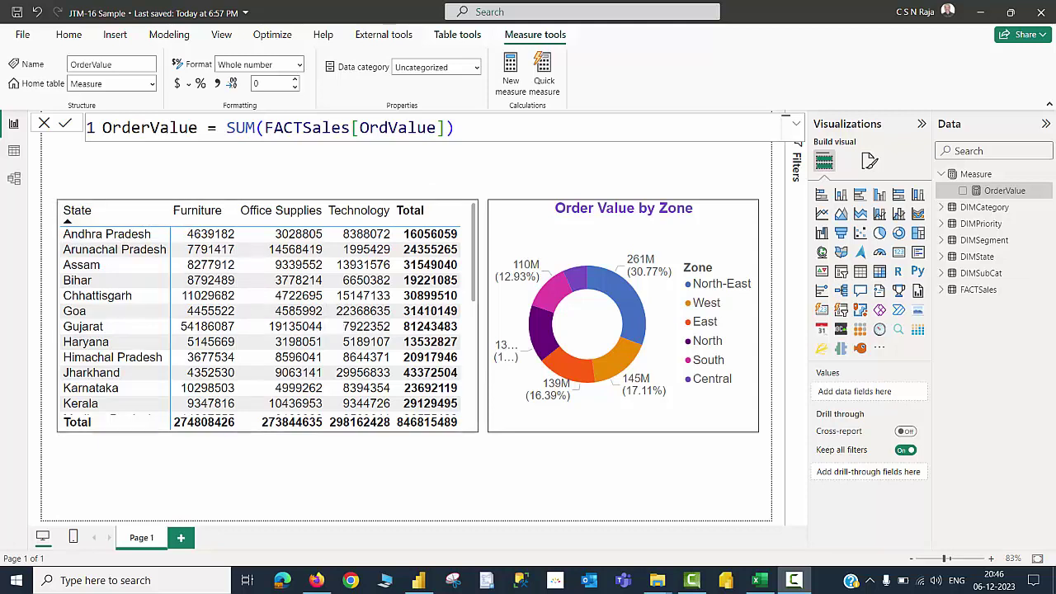
Save the report, publish it to the YouTube Samples workspace, and open the published JTM-16 Sample report in the Power BI service
click(45, 19)
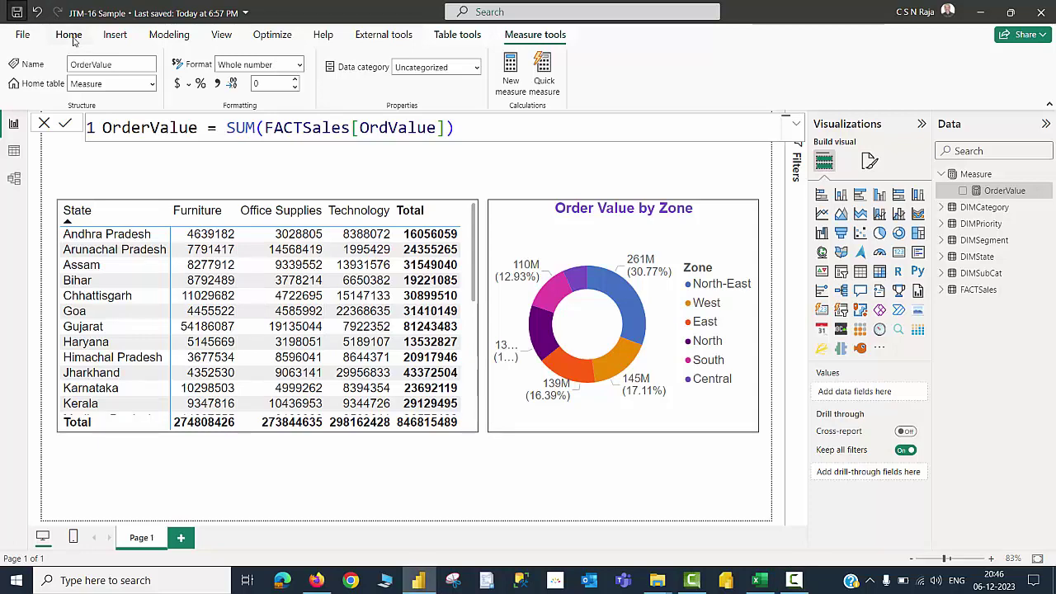
click(70, 35)
click(703, 72)
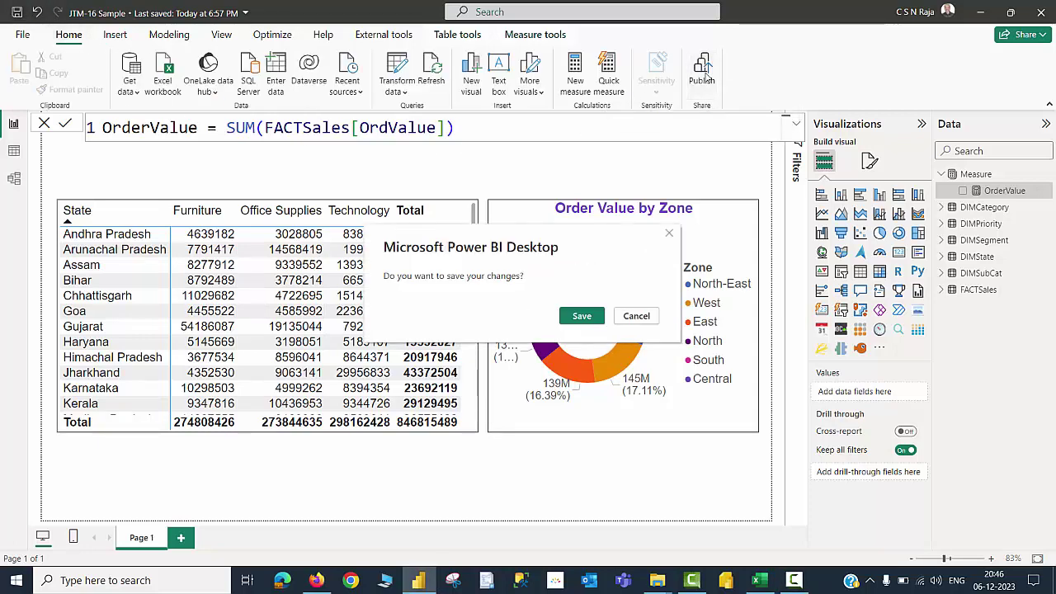
click(580, 316)
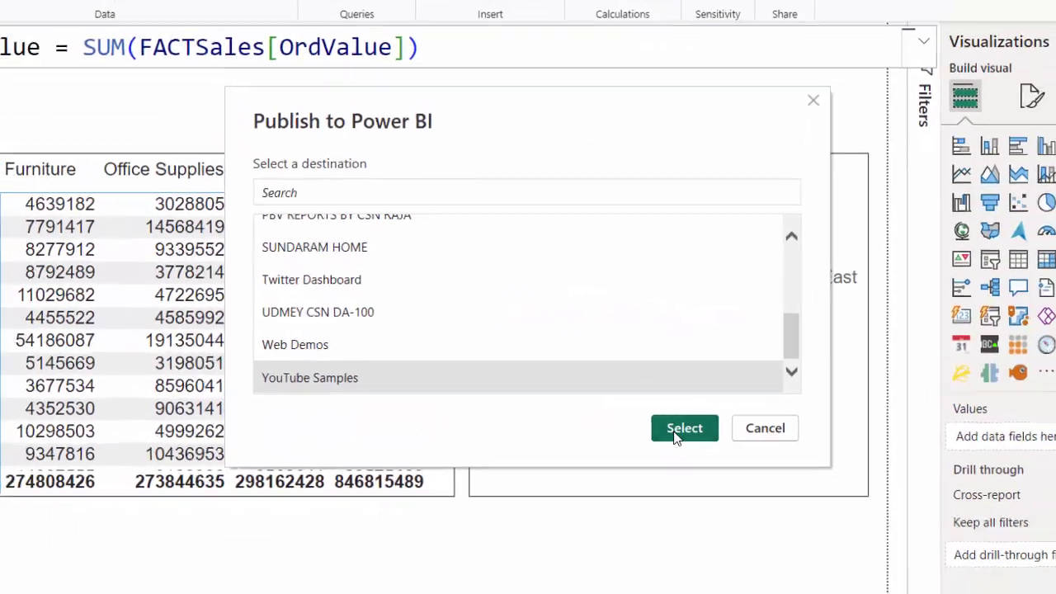
click(718, 456)
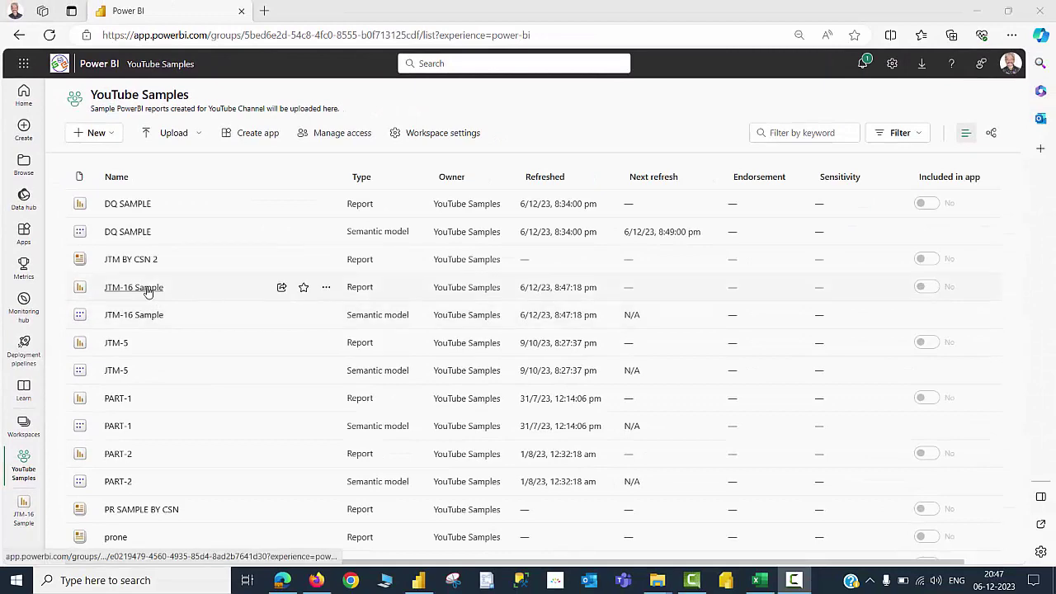
click(135, 287)
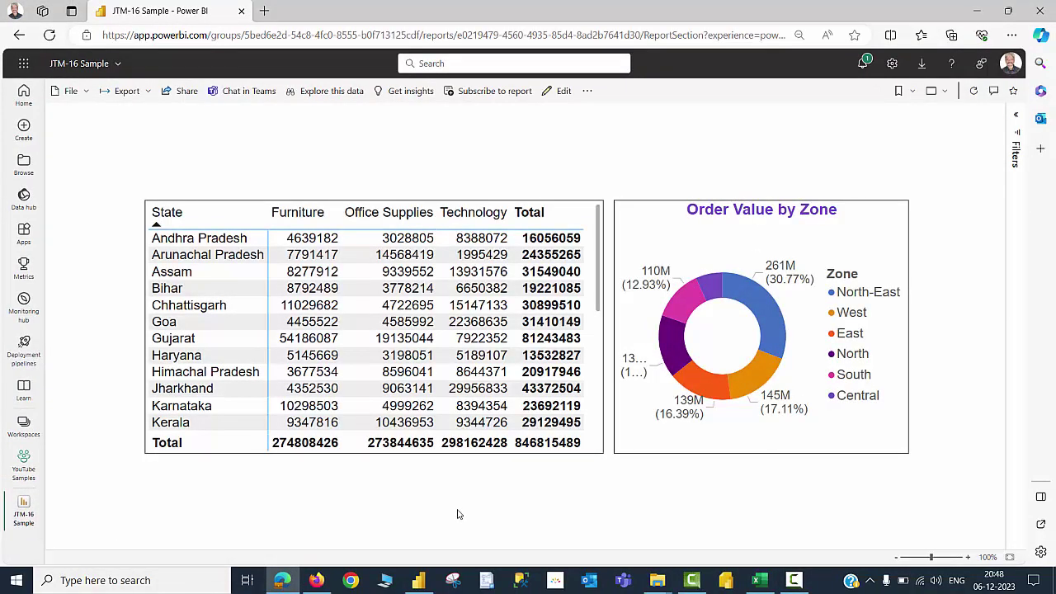
Switch to Power BI Report Builder, start a blank report and connect it to the JTM-16 Sample dataset in the YouTube Samples workspace
click(726, 581)
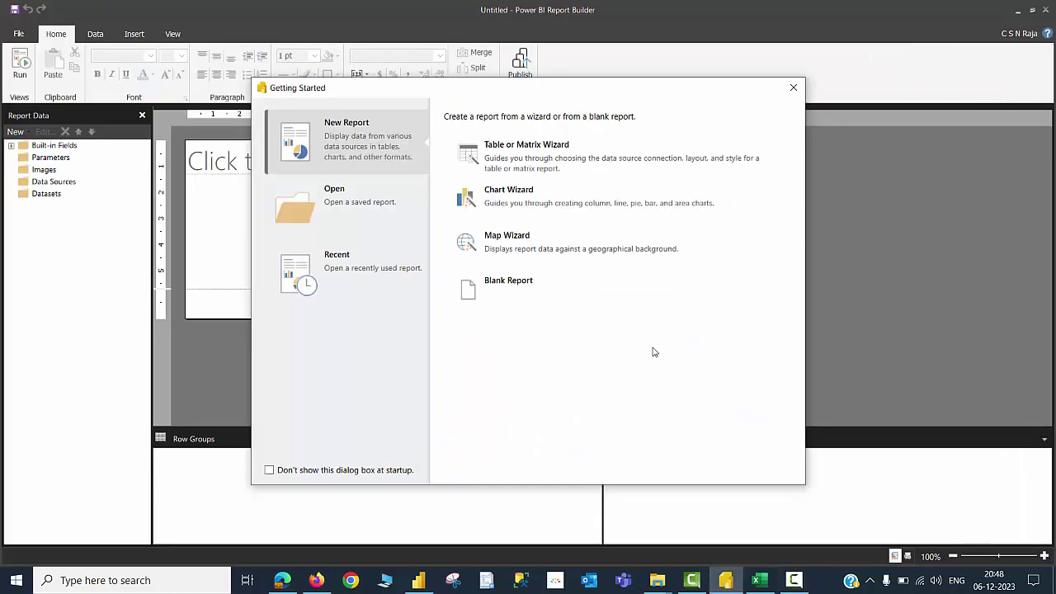
click(515, 284)
click(63, 183)
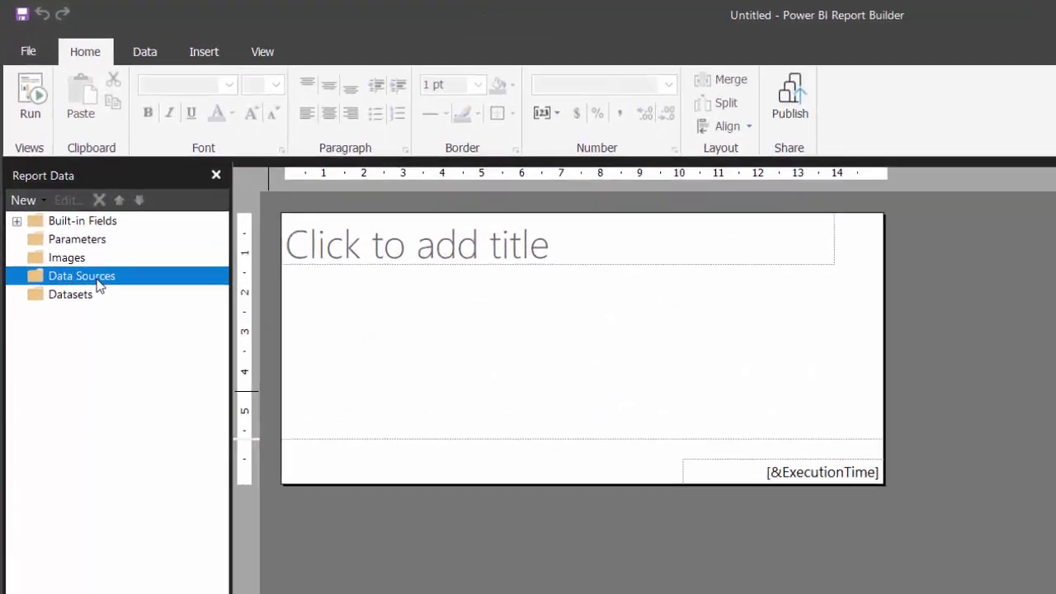
right_click(115, 331)
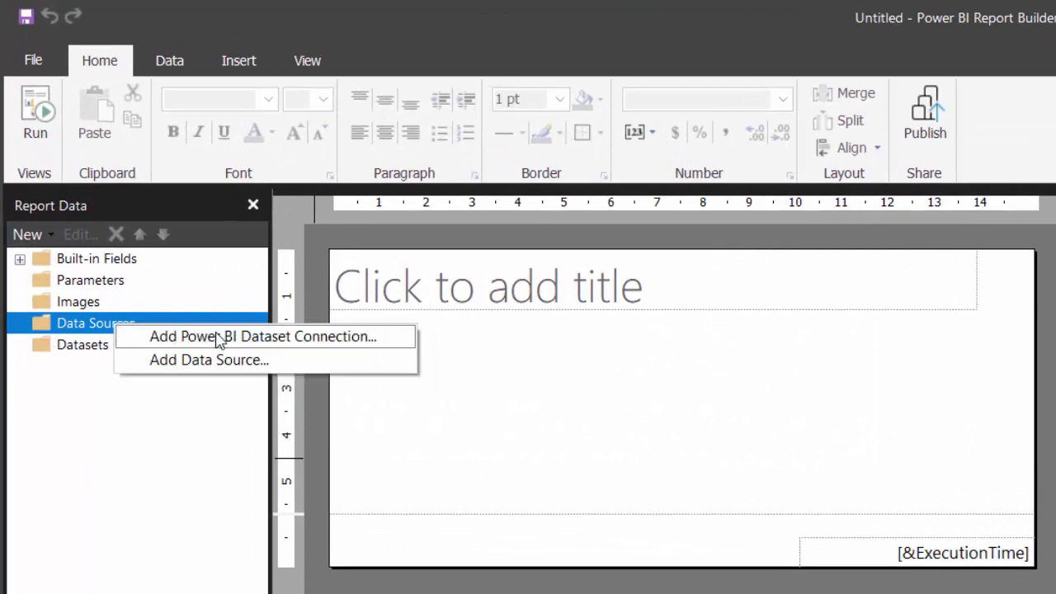
click(333, 345)
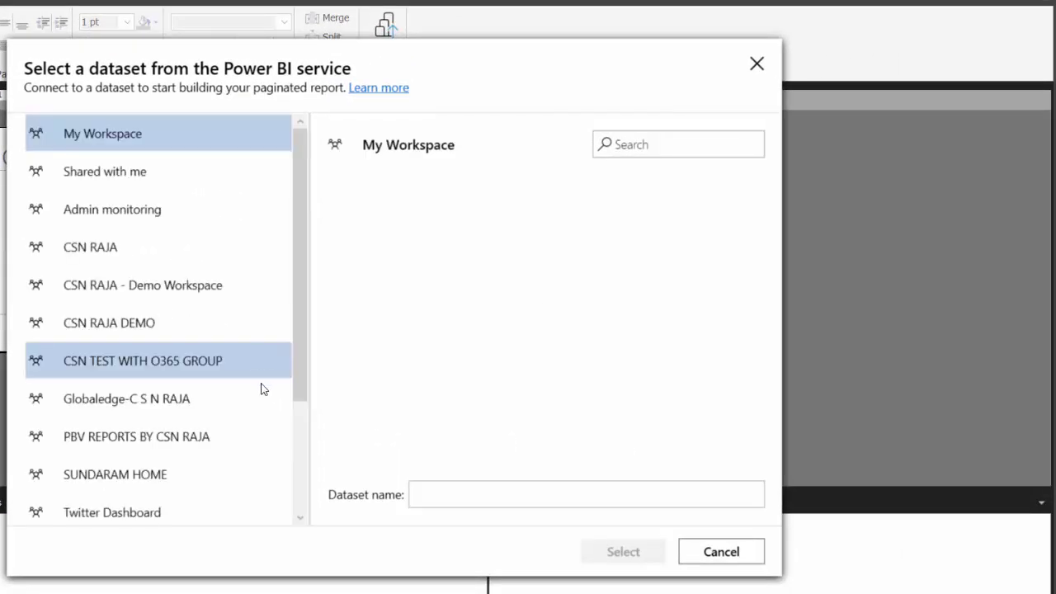
scroll(207, 429, down, 3)
click(177, 478)
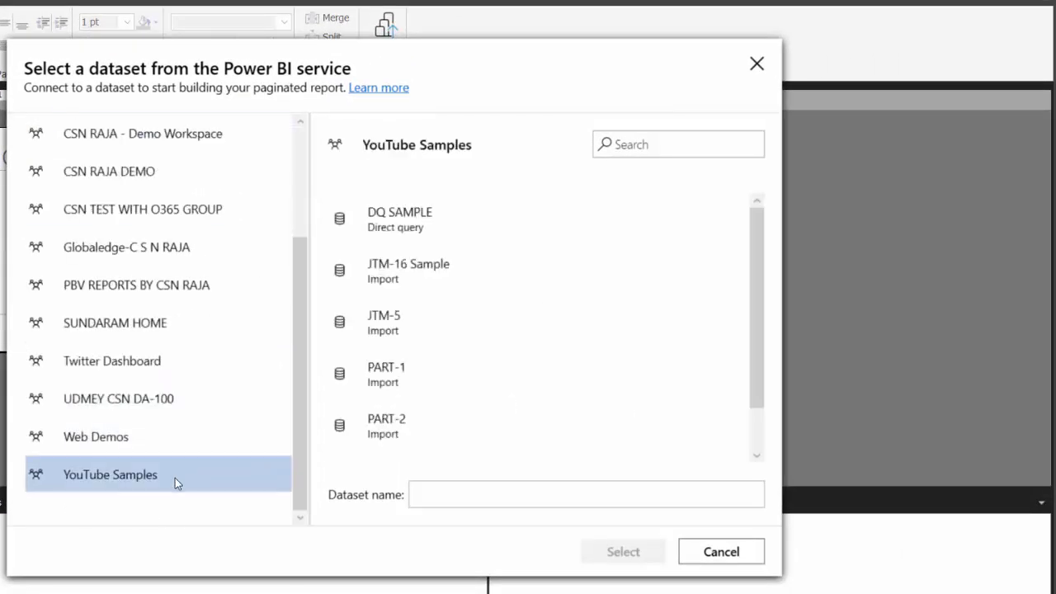
click(402, 269)
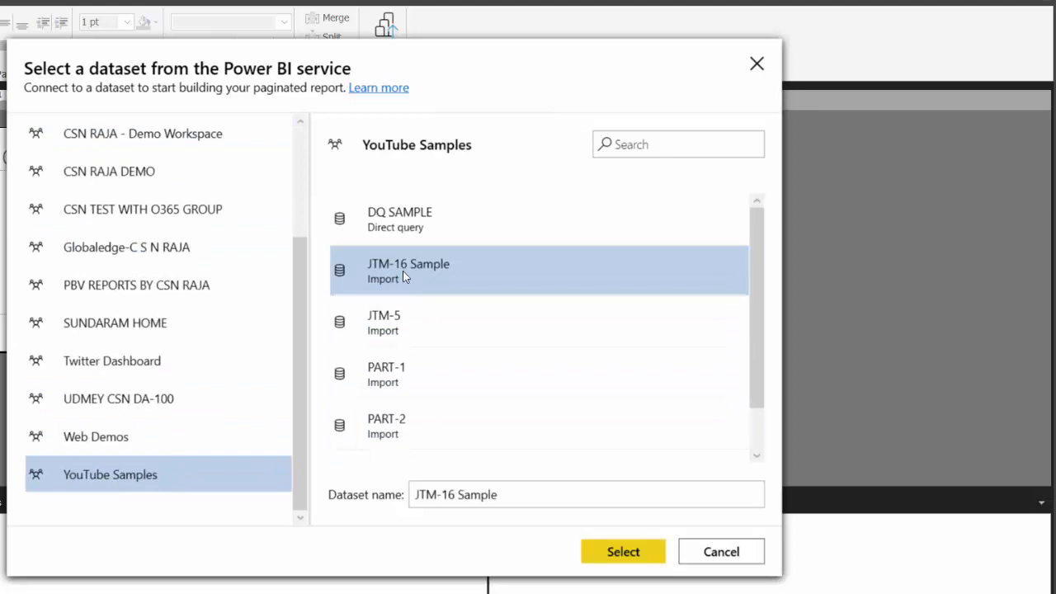
click(635, 561)
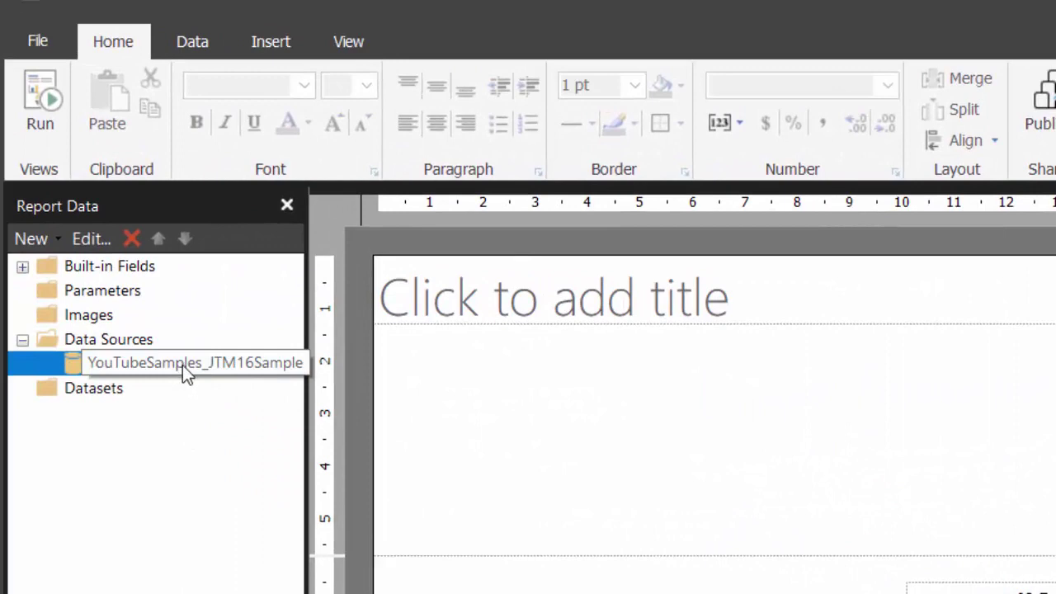
Start a new dataset in the report that uses the YouTubeSamples_JTM16Sample data source
click(118, 393)
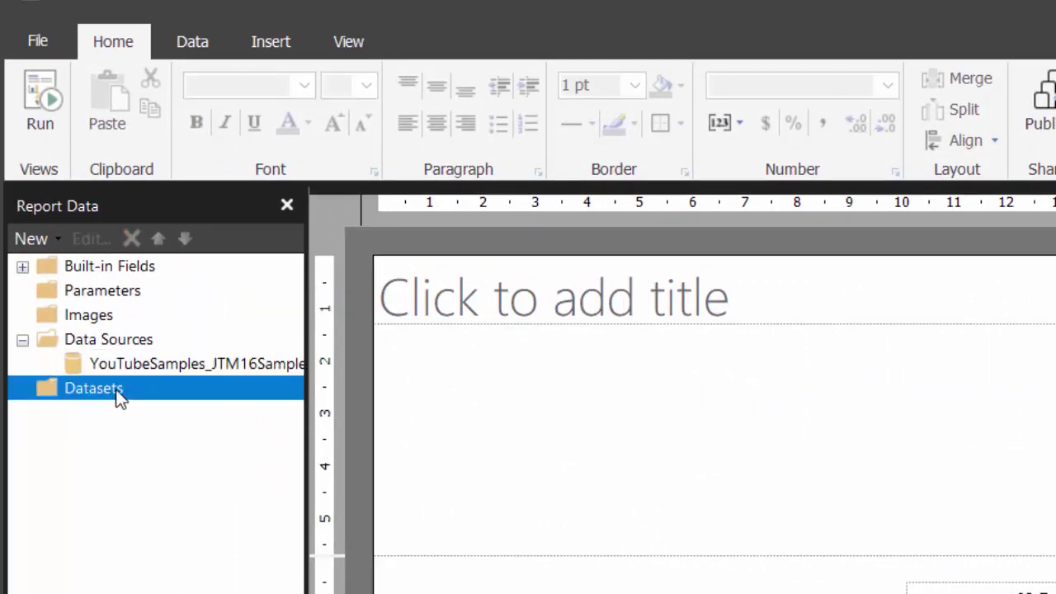
right_click(117, 393)
click(176, 408)
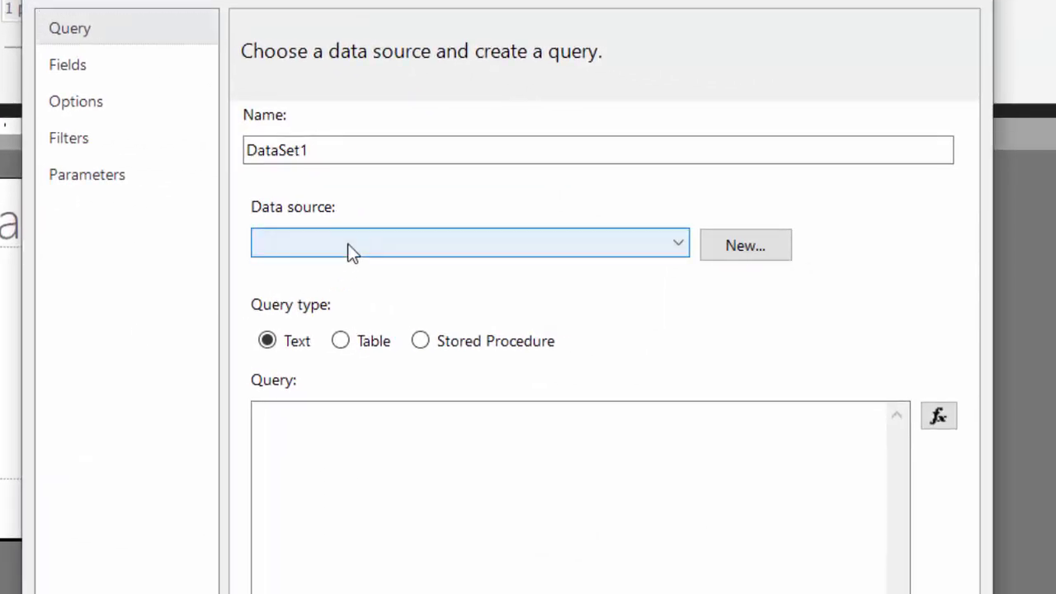
click(349, 247)
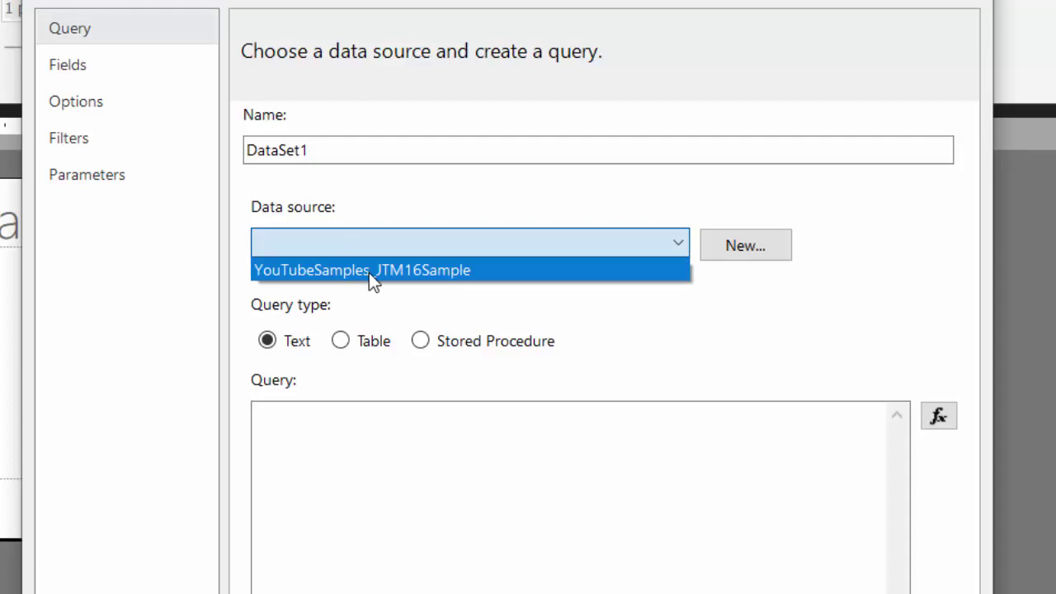
click(369, 273)
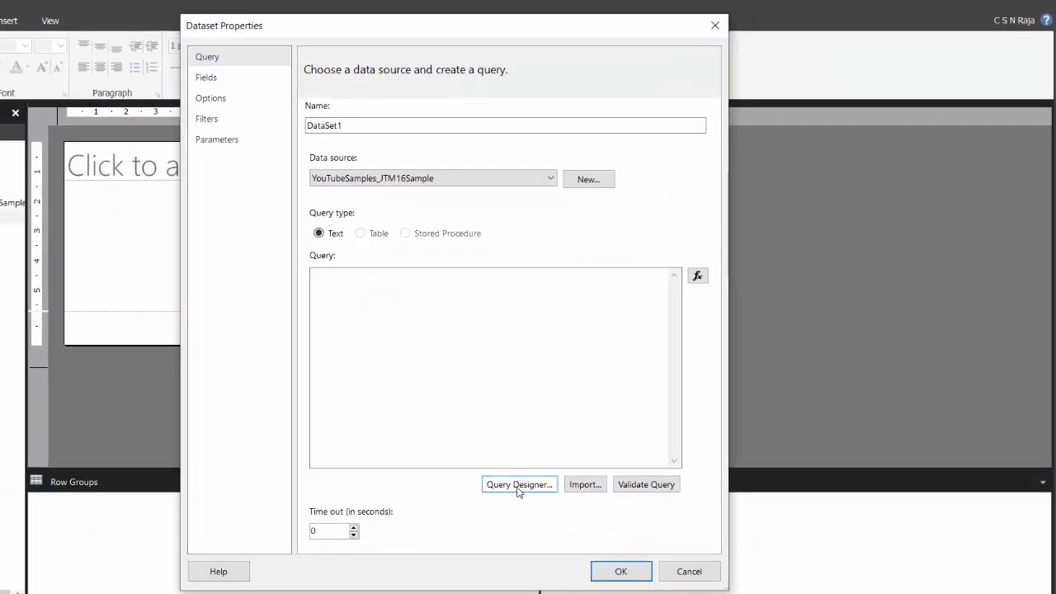
Open the Query Designer for the dataset and add the OrderValue measure and the Category field from DIMCategory to the query
click(519, 485)
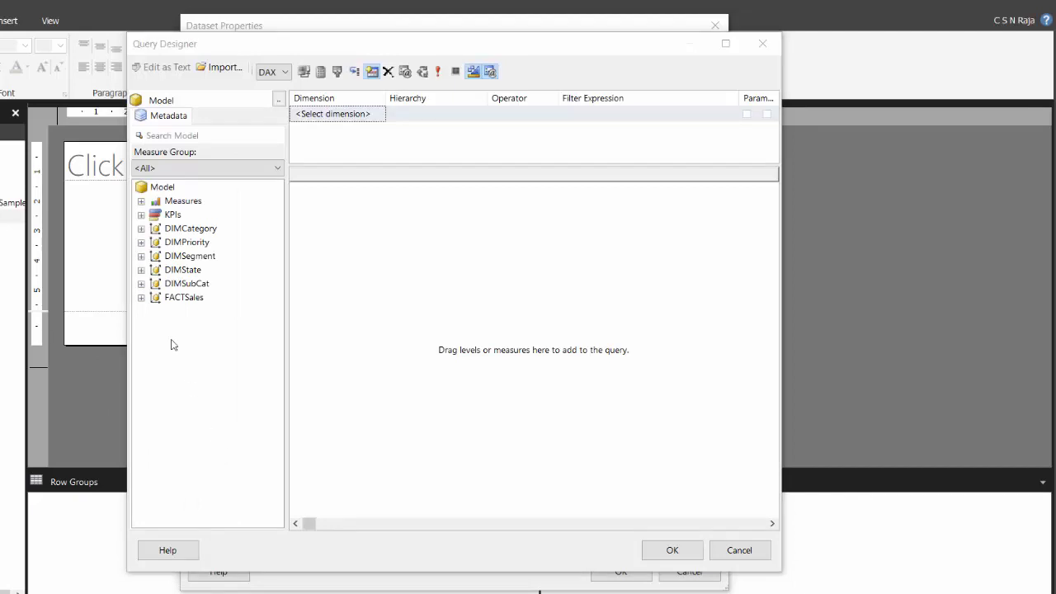
click(141, 201)
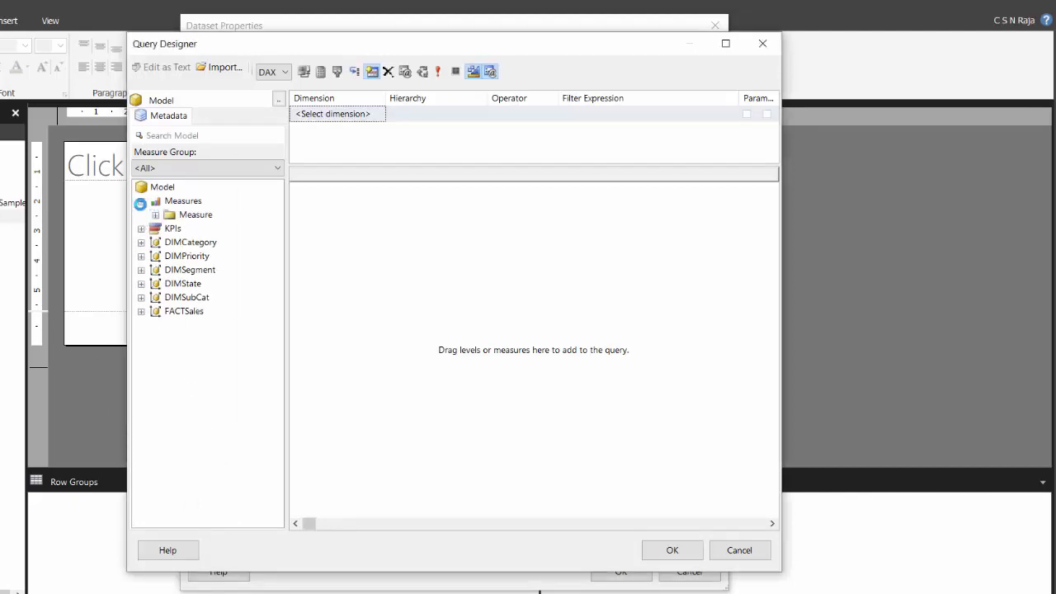
click(156, 214)
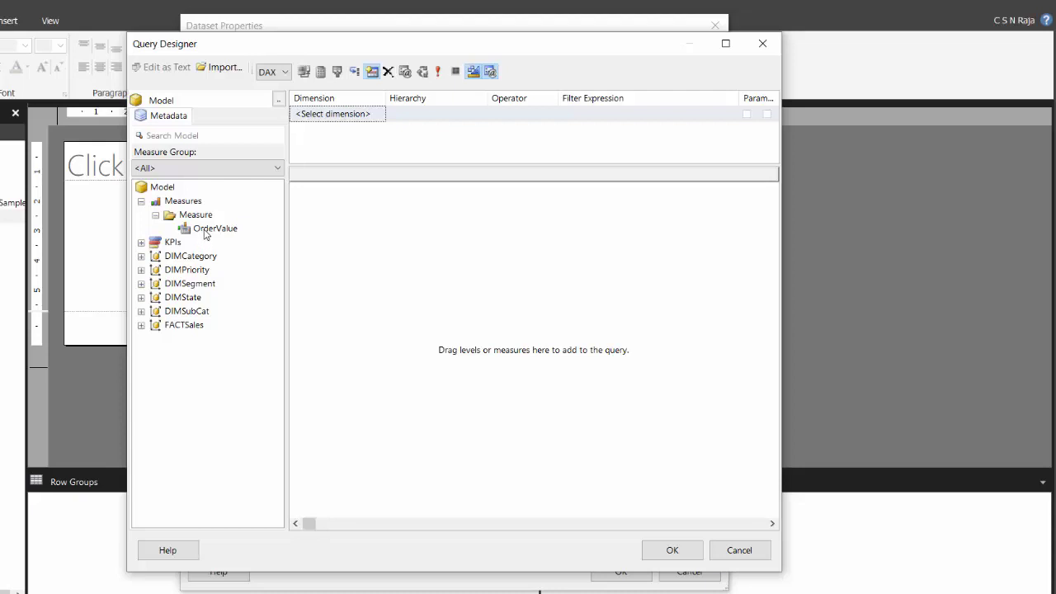
drag(206, 233, 335, 239)
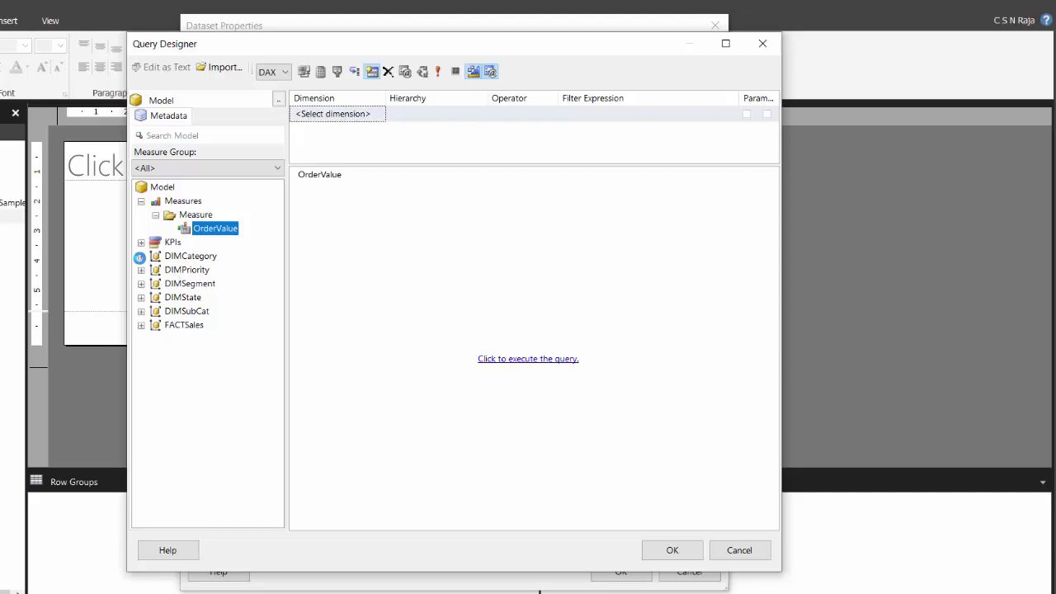
click(141, 256)
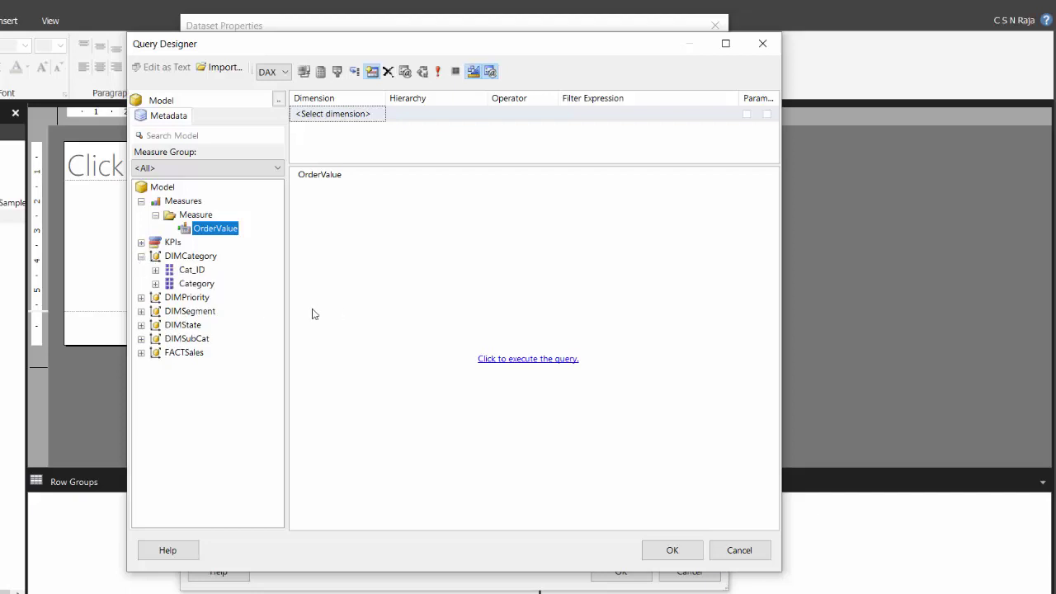
drag(198, 283, 454, 233)
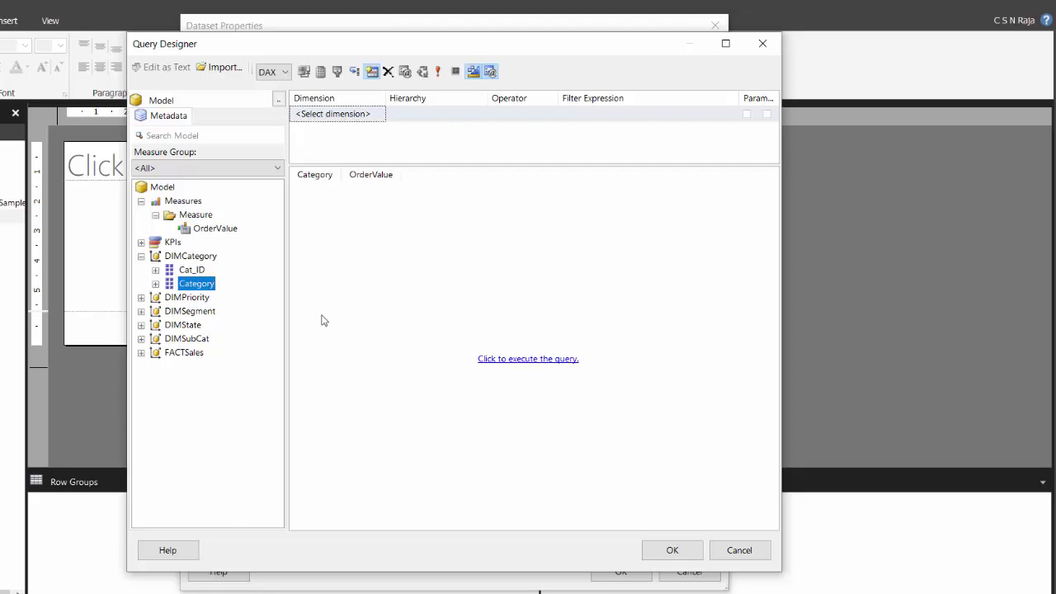
Add the Segment field from DIMSegment and the State and Zone fields from DIMState to the query
click(141, 311)
drag(195, 338, 388, 313)
click(141, 353)
drag(189, 379, 408, 306)
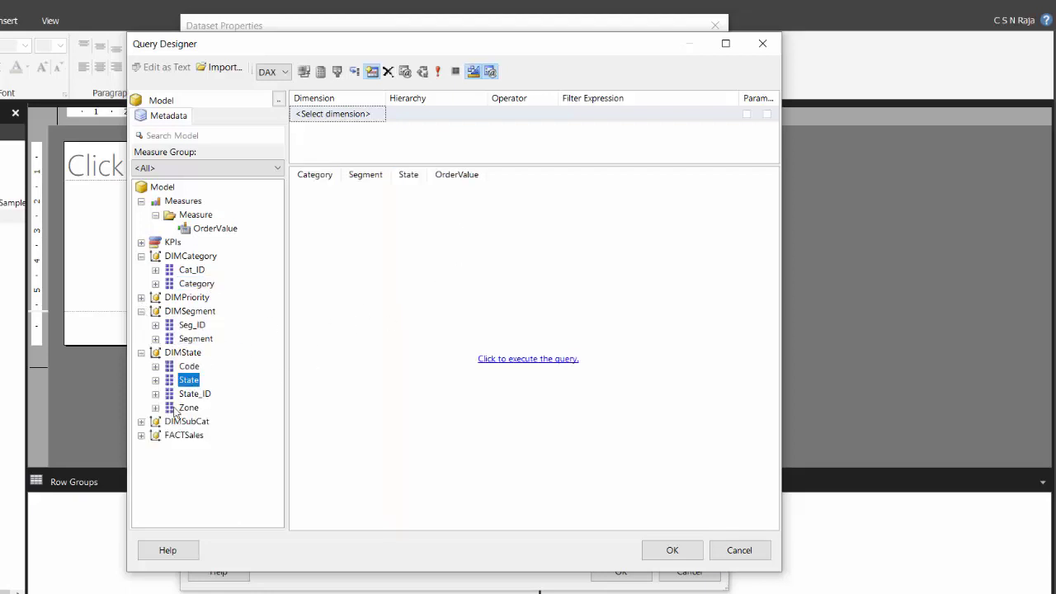
drag(188, 409, 418, 325)
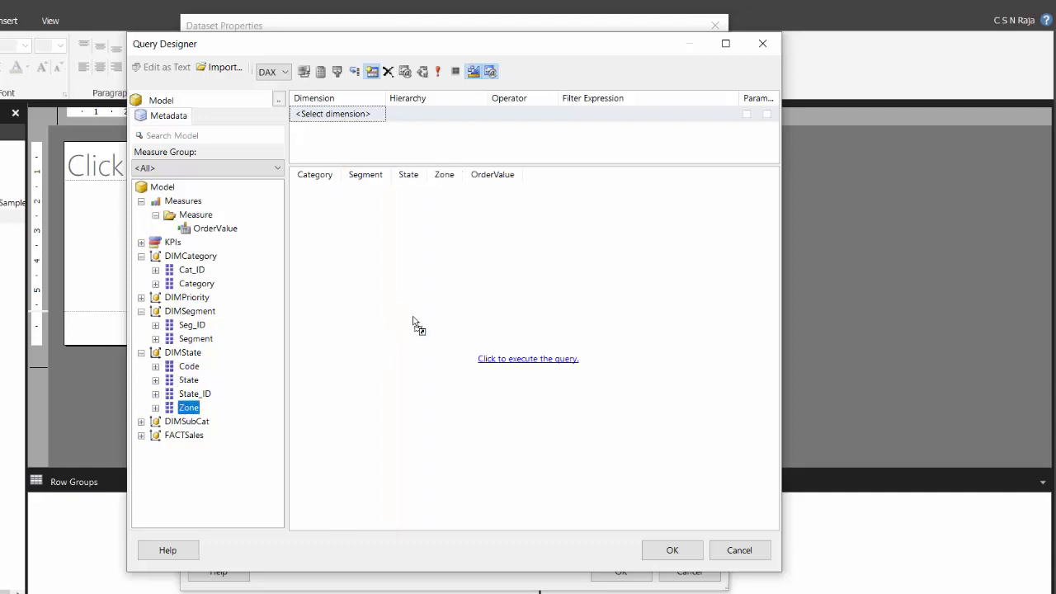
Add the Odate and Onum fields from the FACTSales table to the query
click(141, 435)
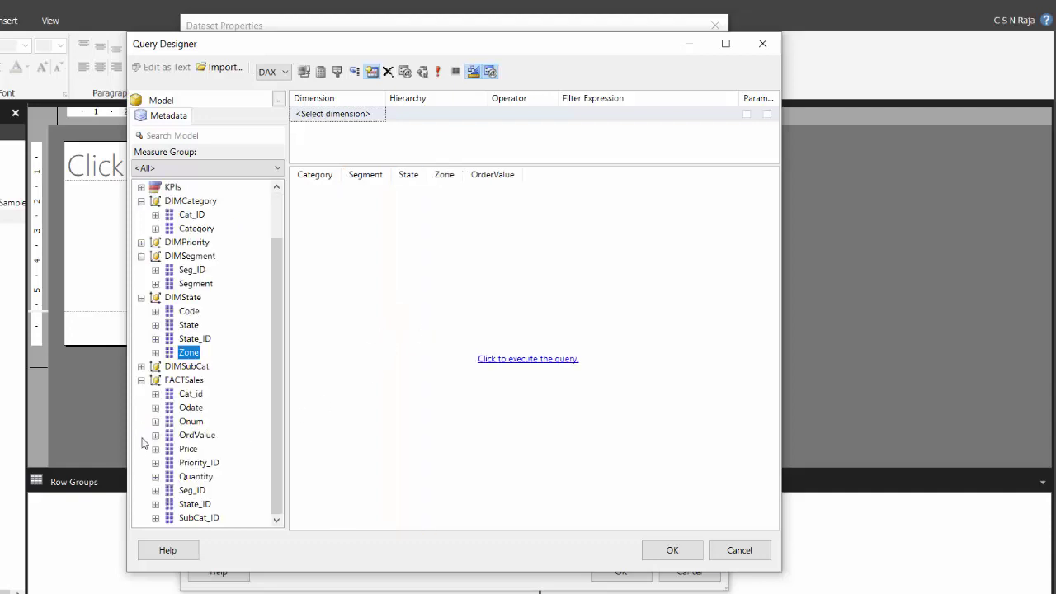
drag(191, 407, 356, 335)
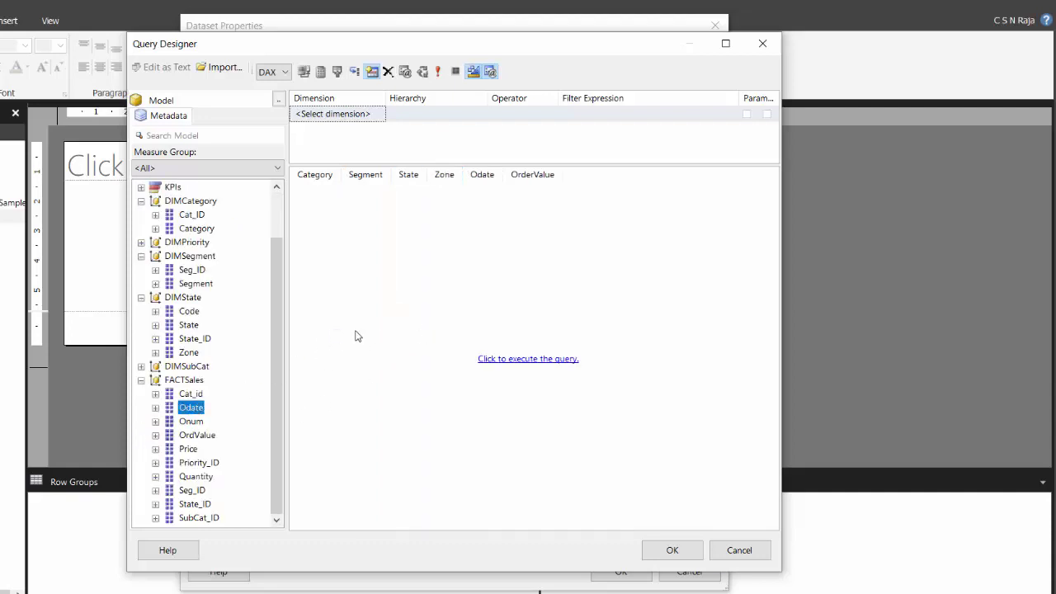
drag(198, 422, 374, 416)
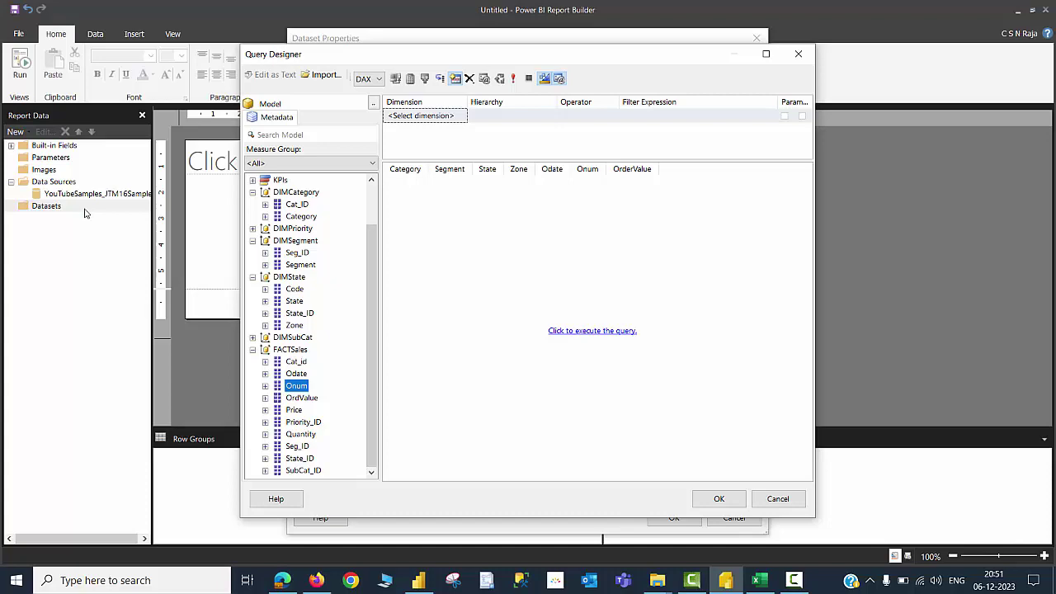
Set the dimension of the query's first filter row to DIMState
click(449, 117)
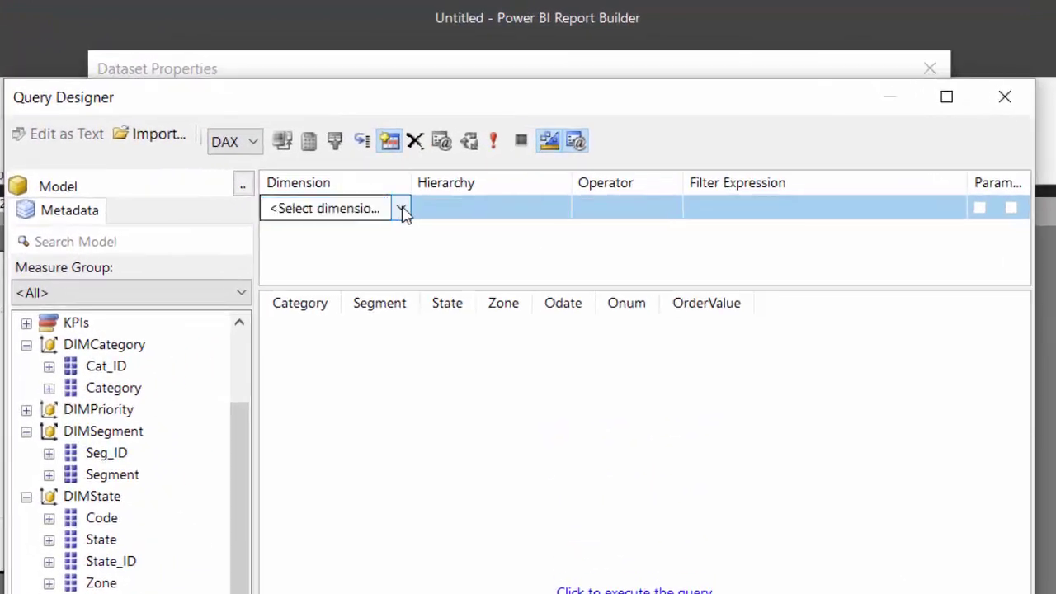
click(462, 115)
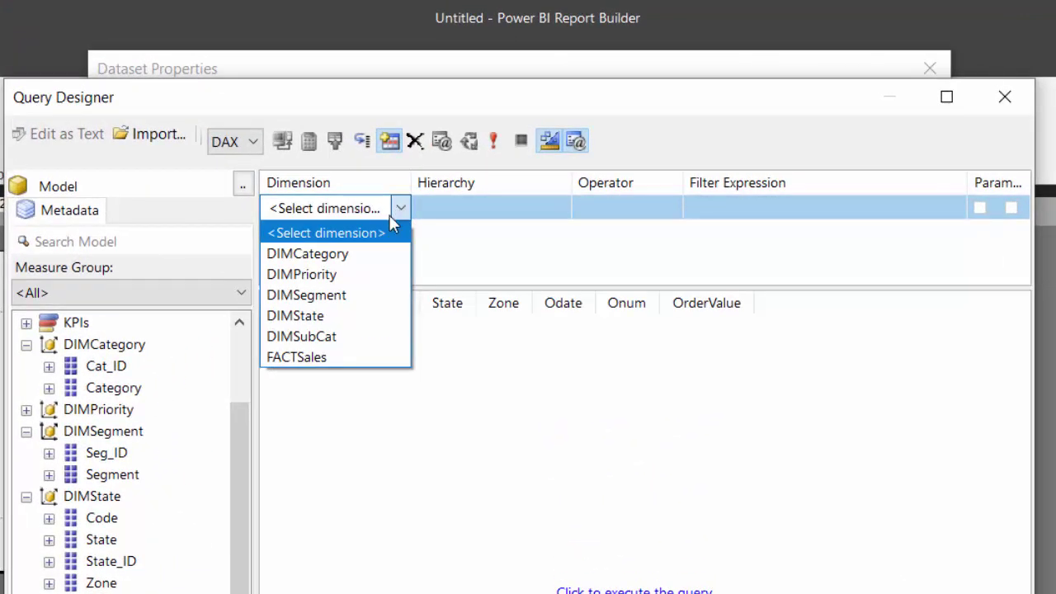
click(336, 316)
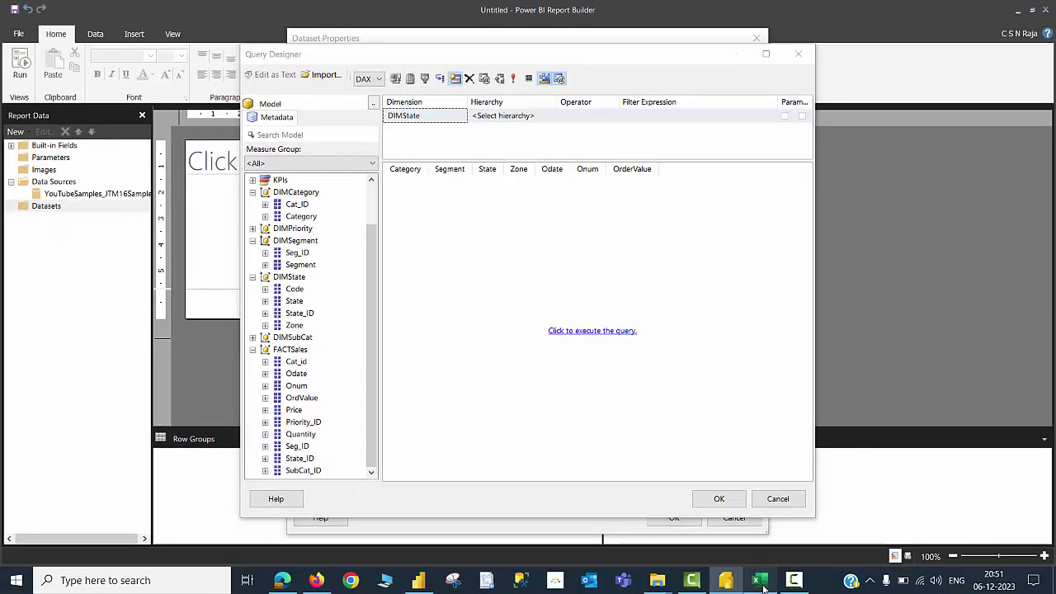
Switch to the JTM-16 Sample workbook in Excel, select all zones in the States table's Zone filter, and review the state list
click(761, 581)
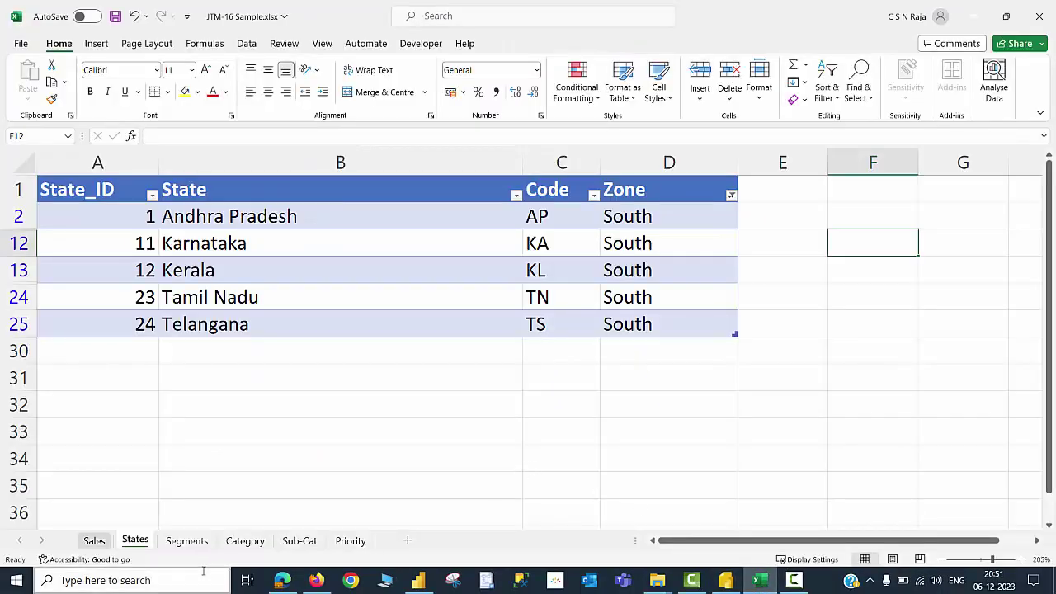
click(730, 196)
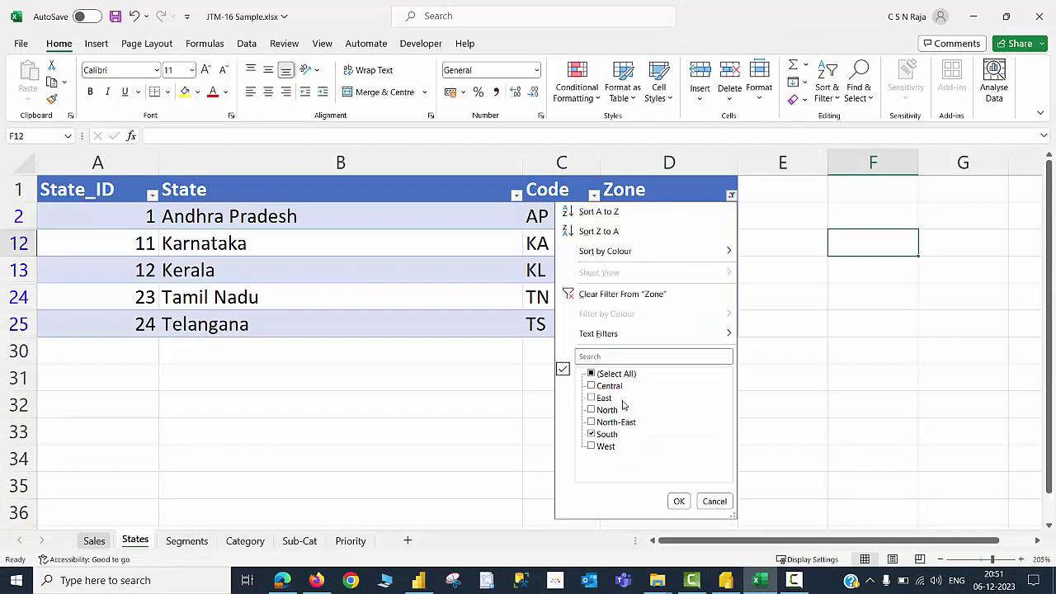
click(591, 434)
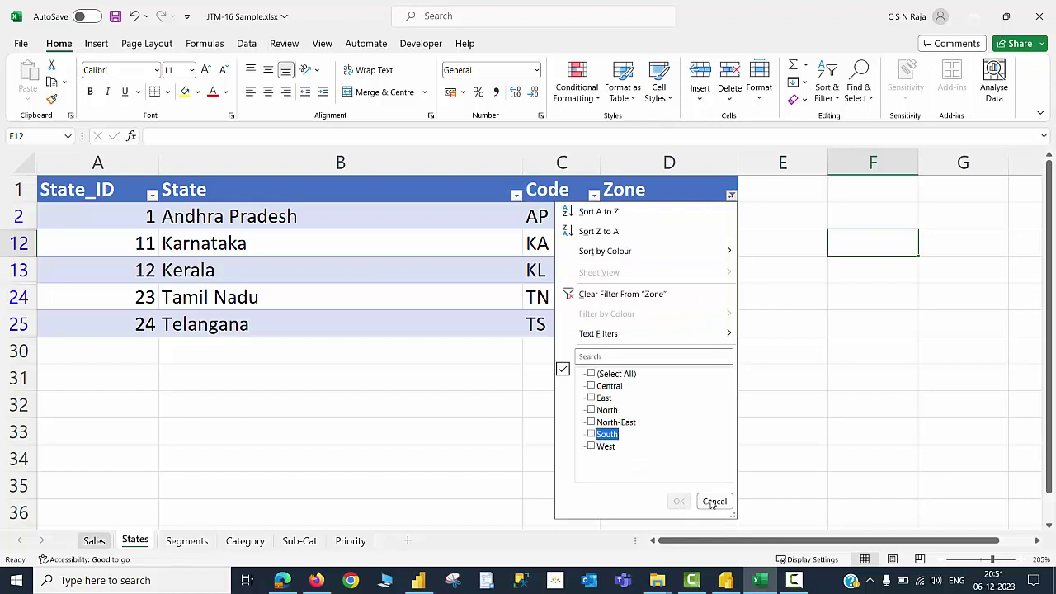
click(591, 374)
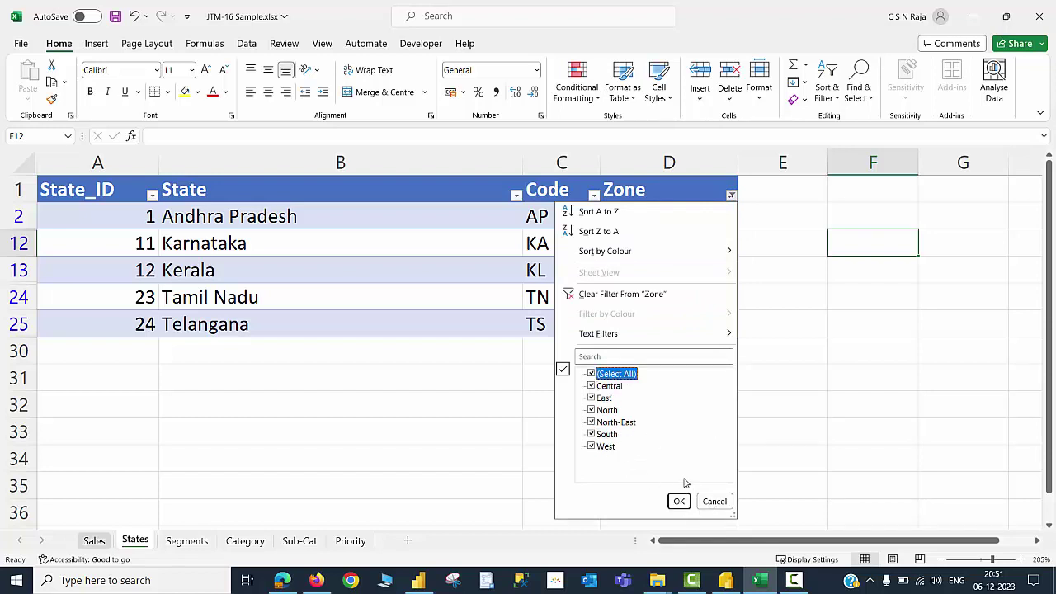
click(679, 501)
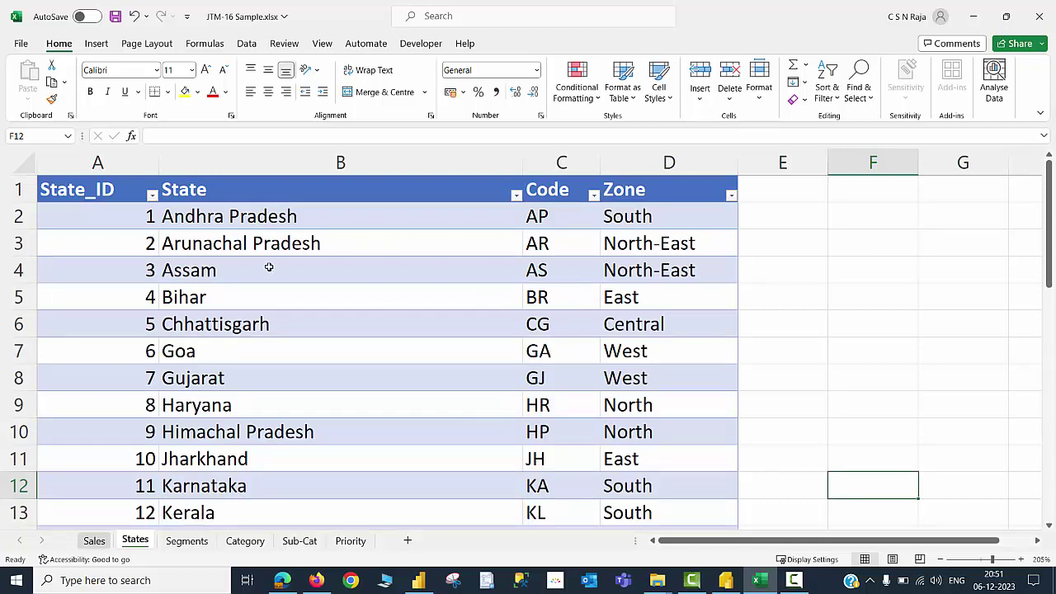
scroll(269, 267, down, 9)
scroll(269, 275, up, 6)
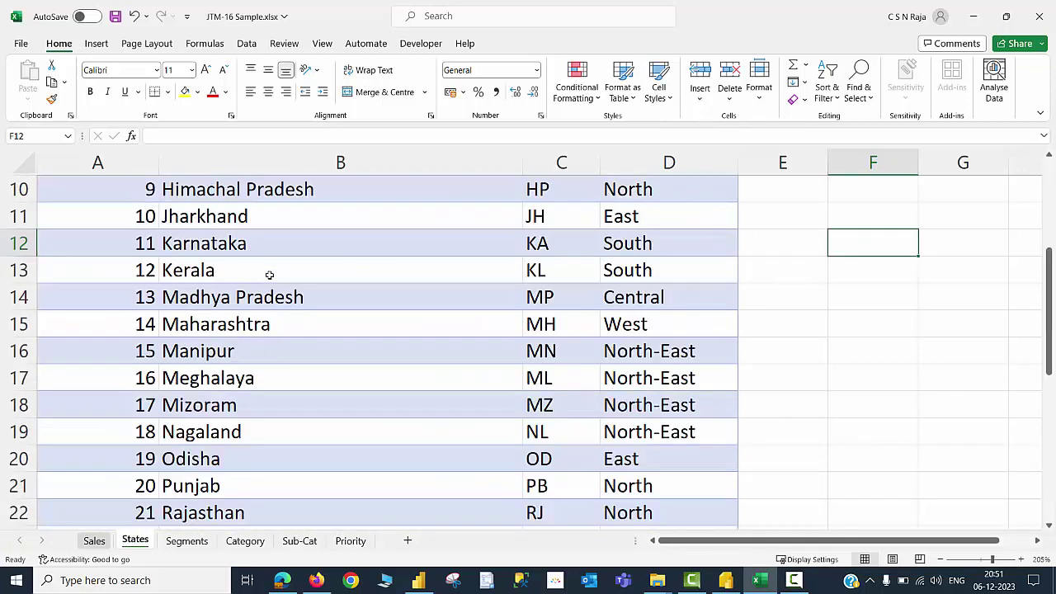
scroll(269, 275, up, 3)
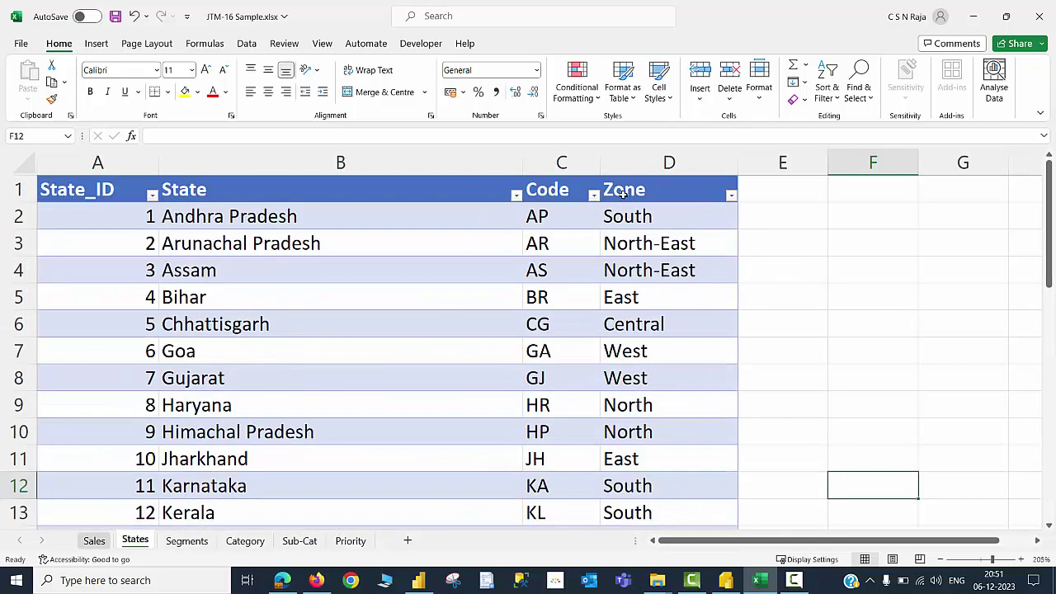
Filter the Zone column of the States table to show only South
click(731, 198)
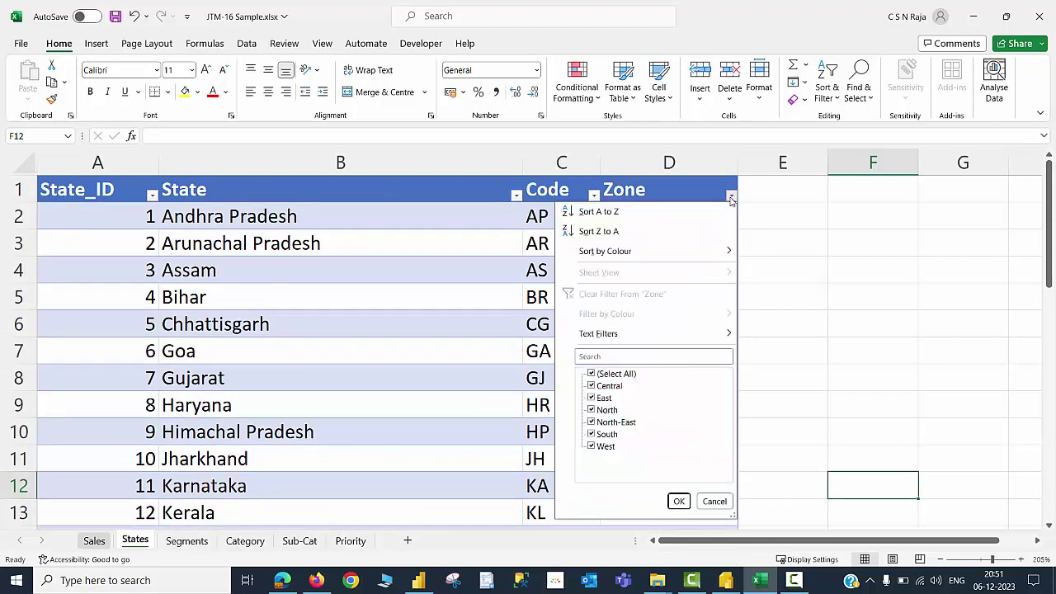
click(591, 374)
click(590, 434)
click(679, 501)
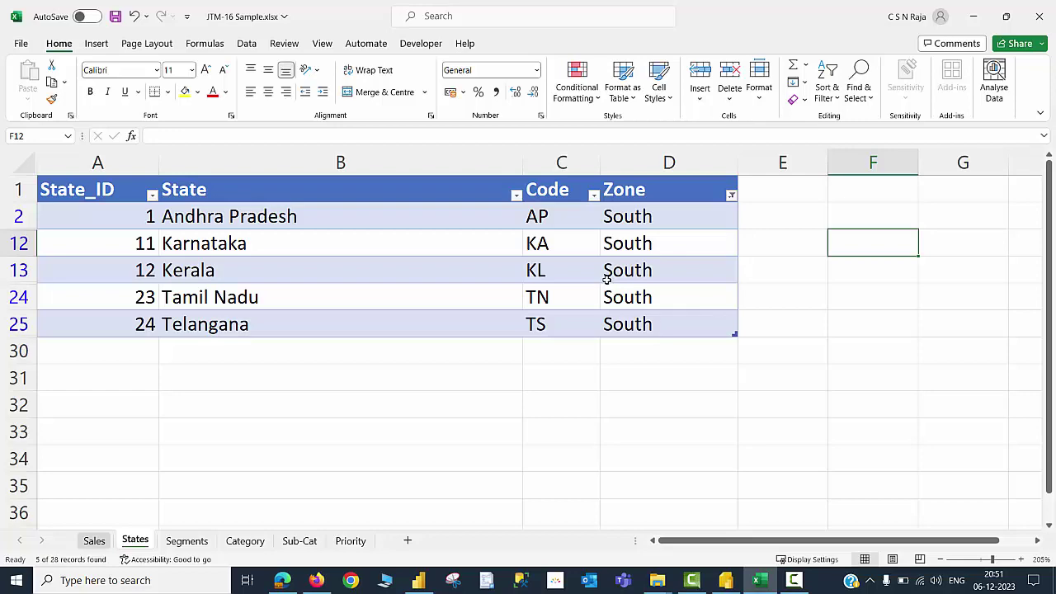
Switch back to Power BI Report Builder and set the DIMState filter's hierarchy to Zone with the Equal operator
click(726, 580)
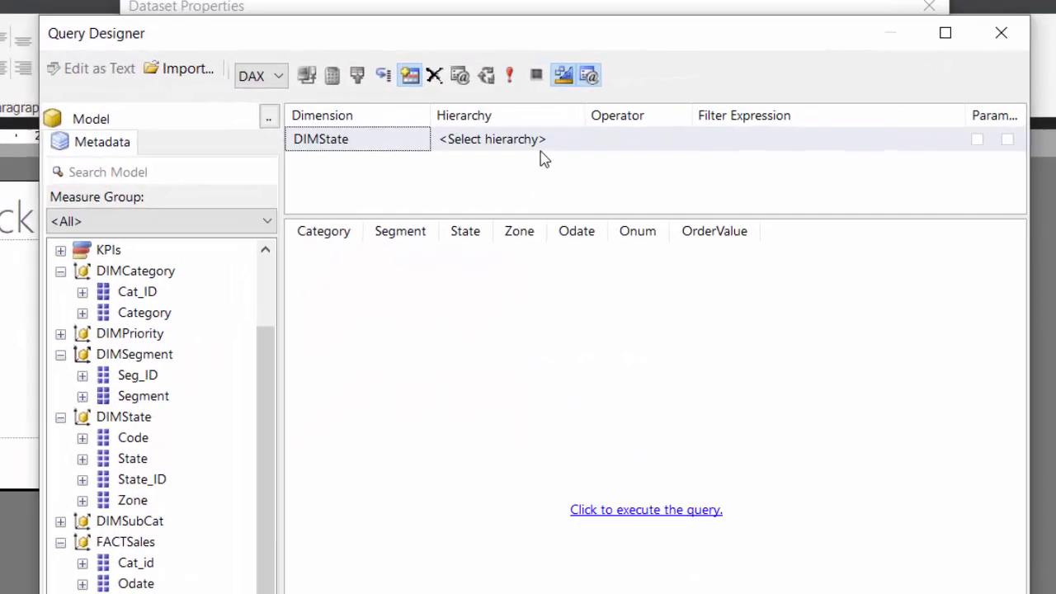
click(532, 116)
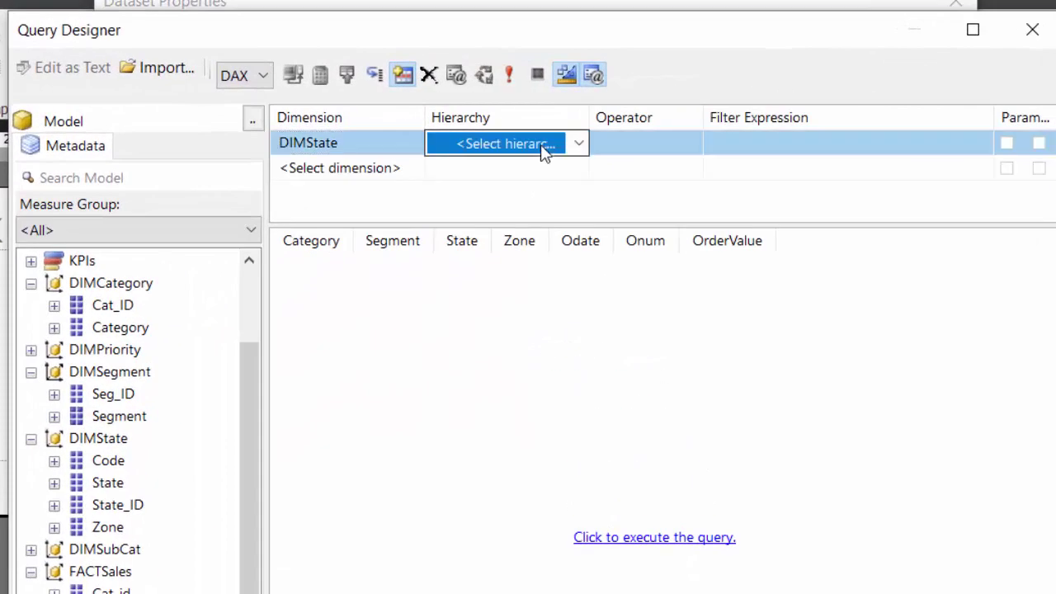
click(578, 145)
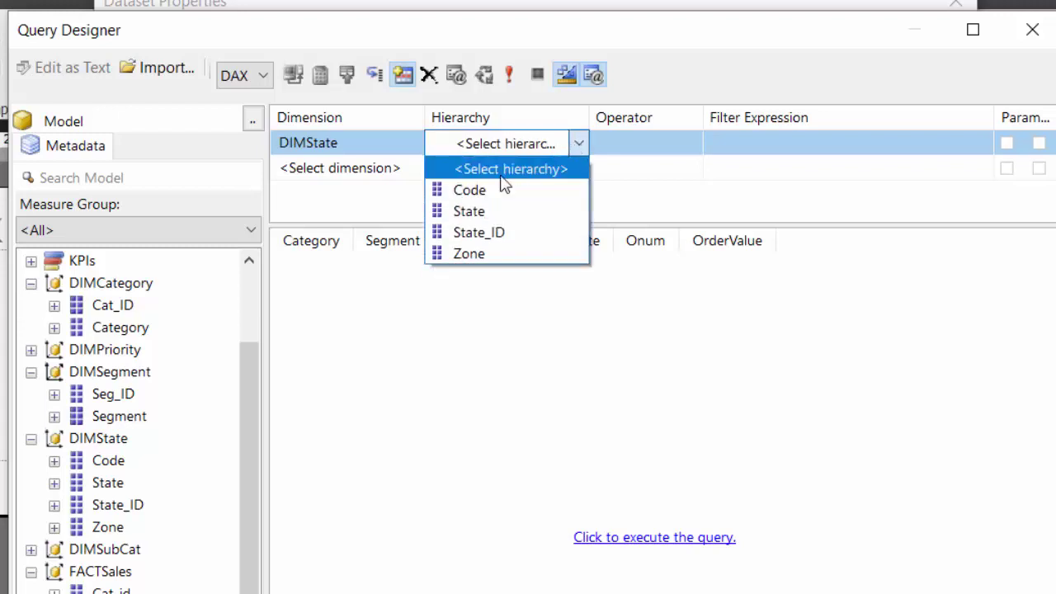
click(483, 258)
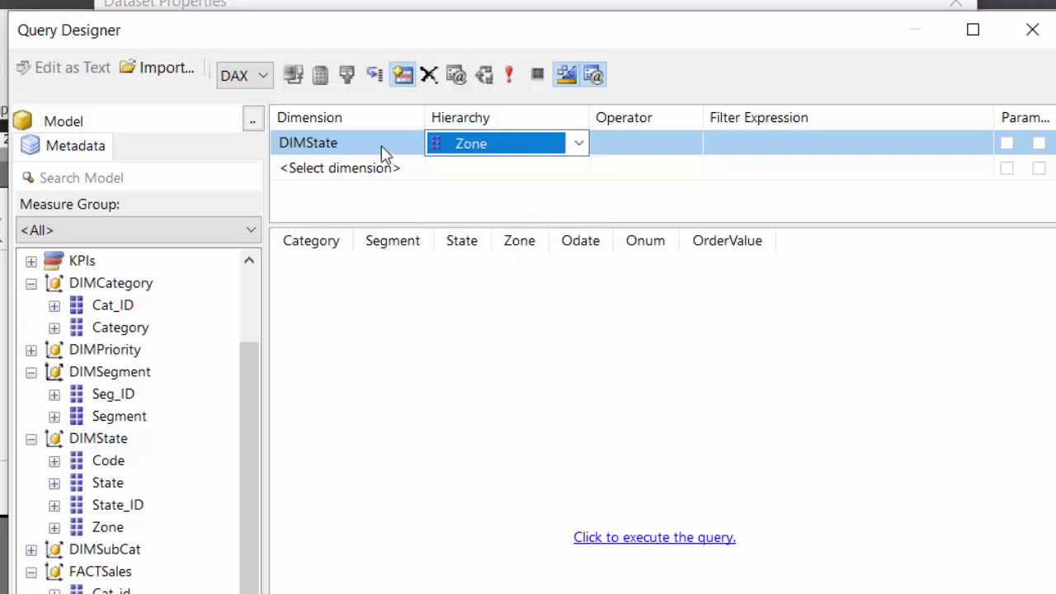
click(695, 149)
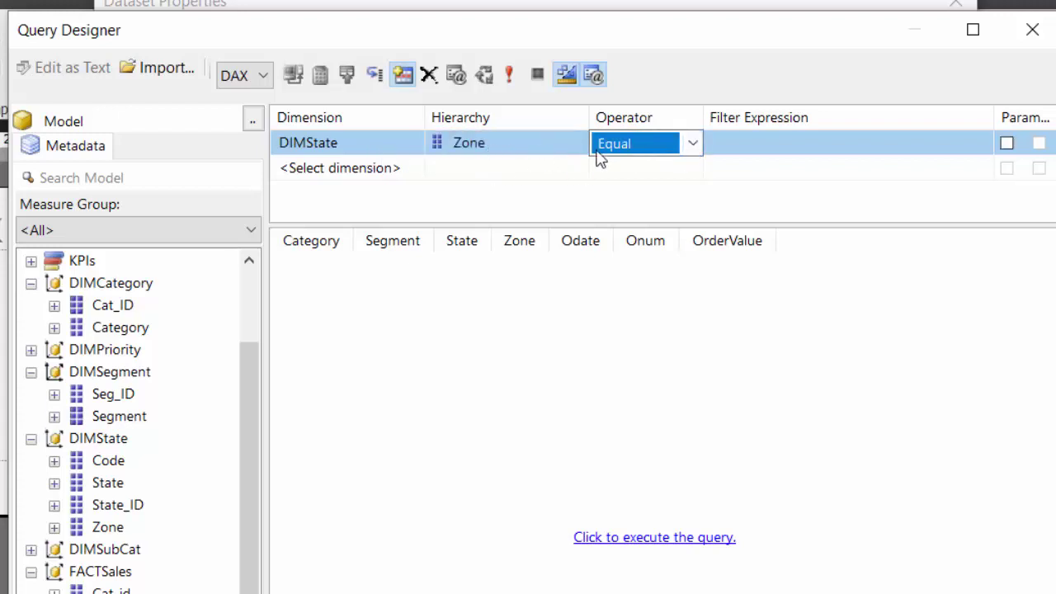
Set the filter expression of the Zone filter row to All
click(820, 156)
click(979, 142)
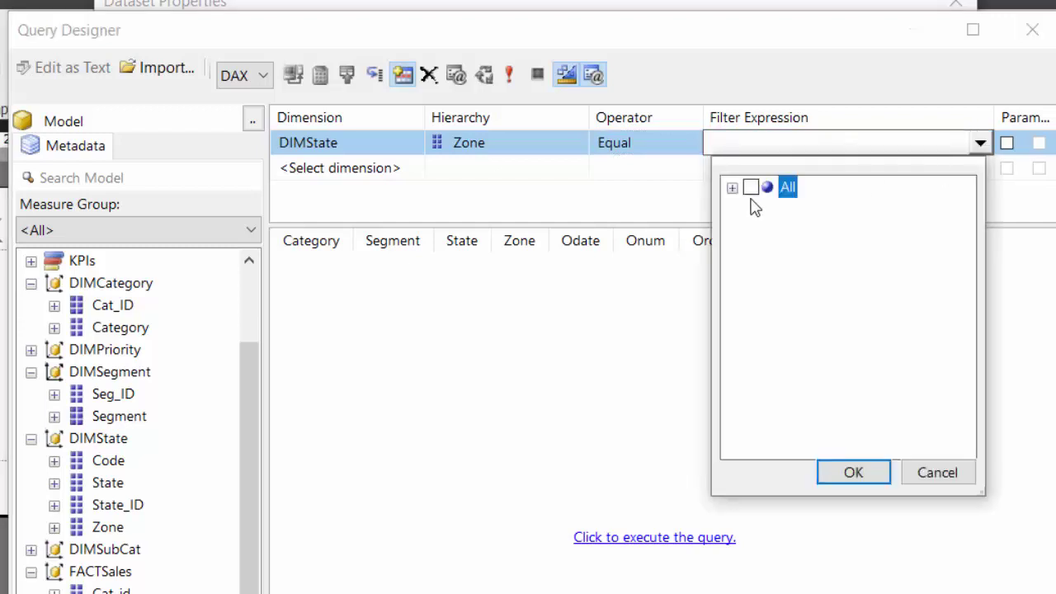
click(732, 188)
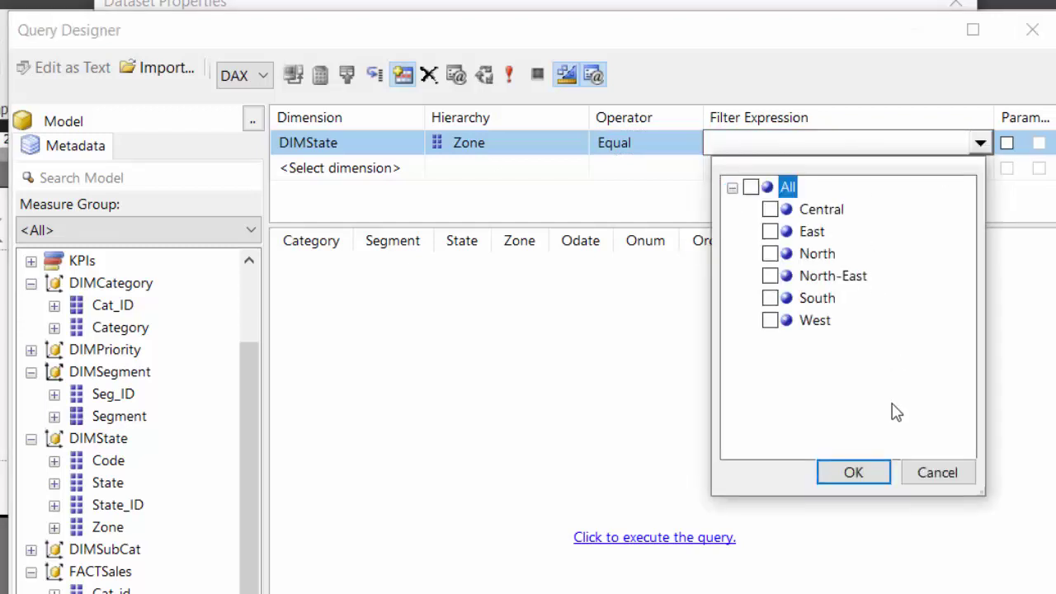
click(751, 188)
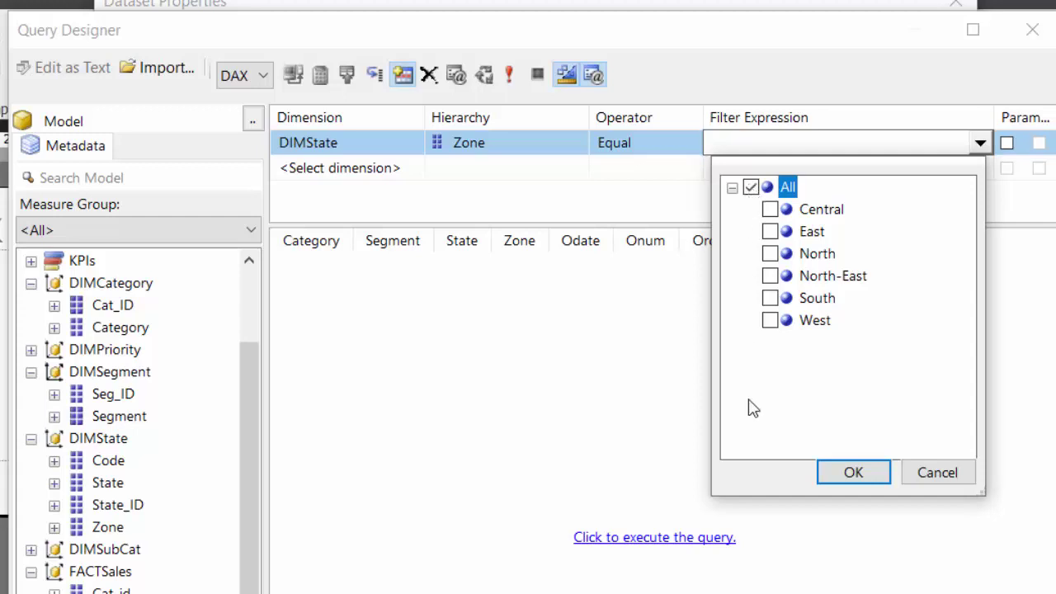
click(855, 474)
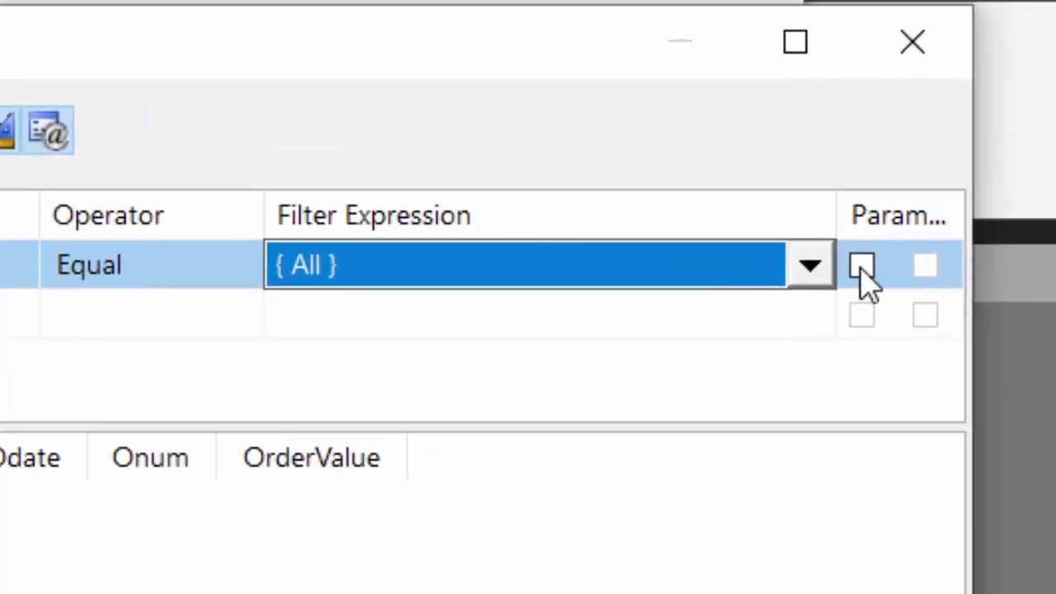
Make the Zone filter a report parameter, then accept the query and the DataSet1 properties
click(861, 265)
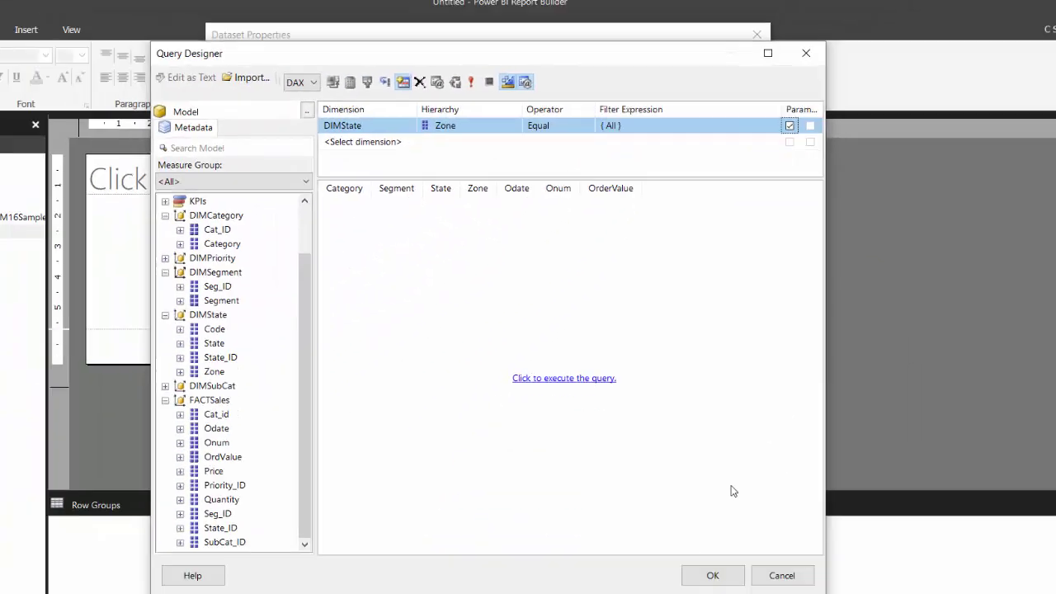
click(731, 501)
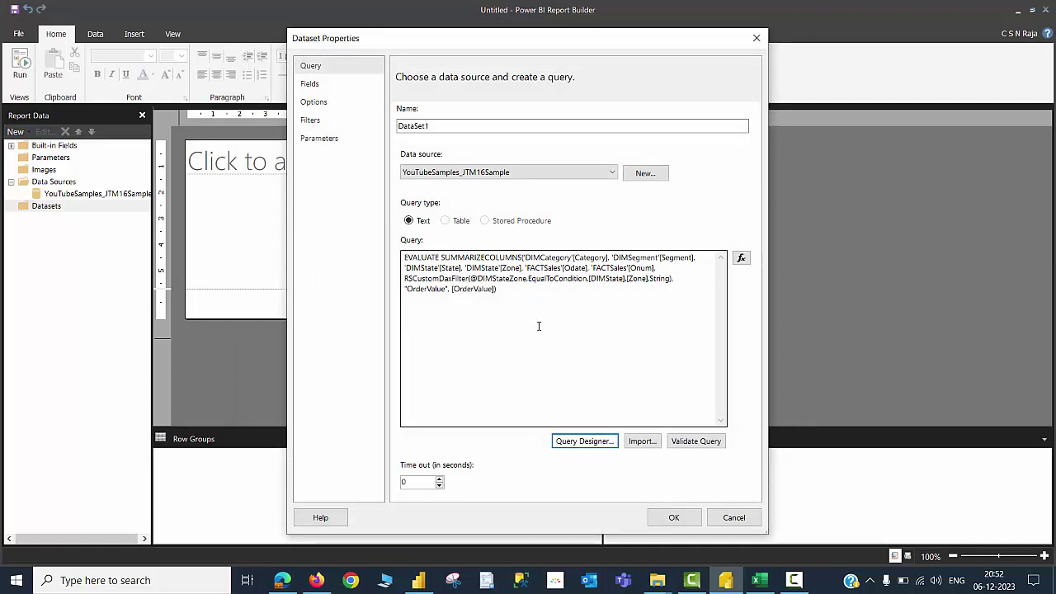
click(681, 521)
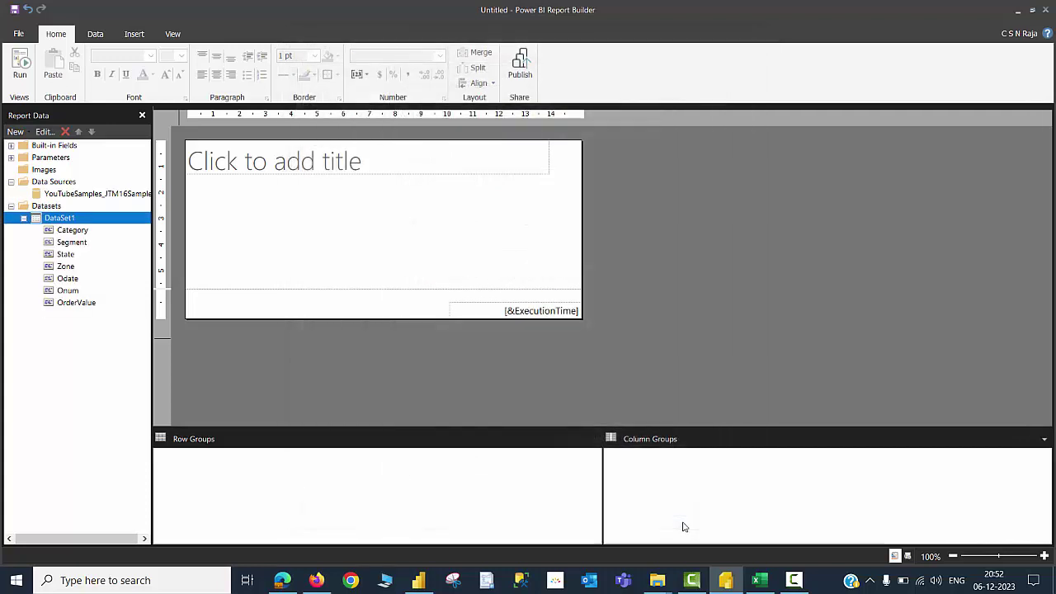
Show the Parameters pane above the report design area and expand the Parameters folder in the report data
click(172, 34)
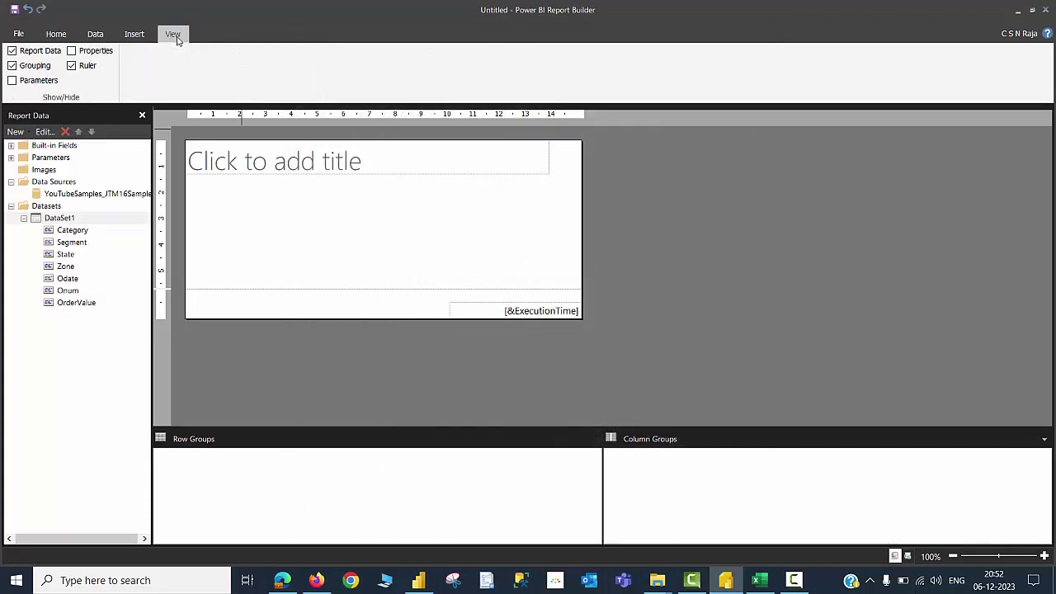
click(12, 82)
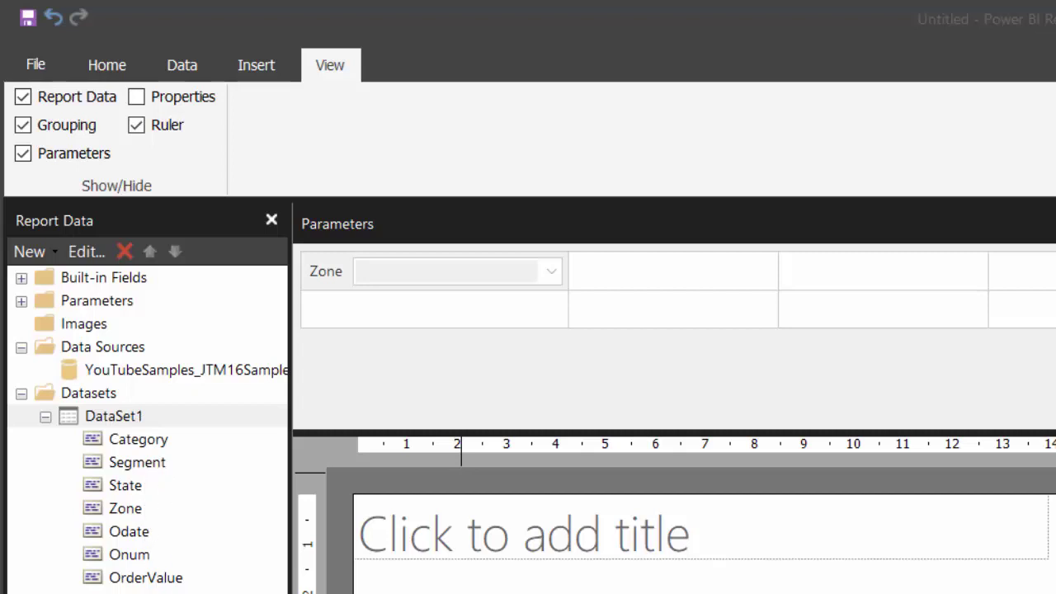
click(21, 301)
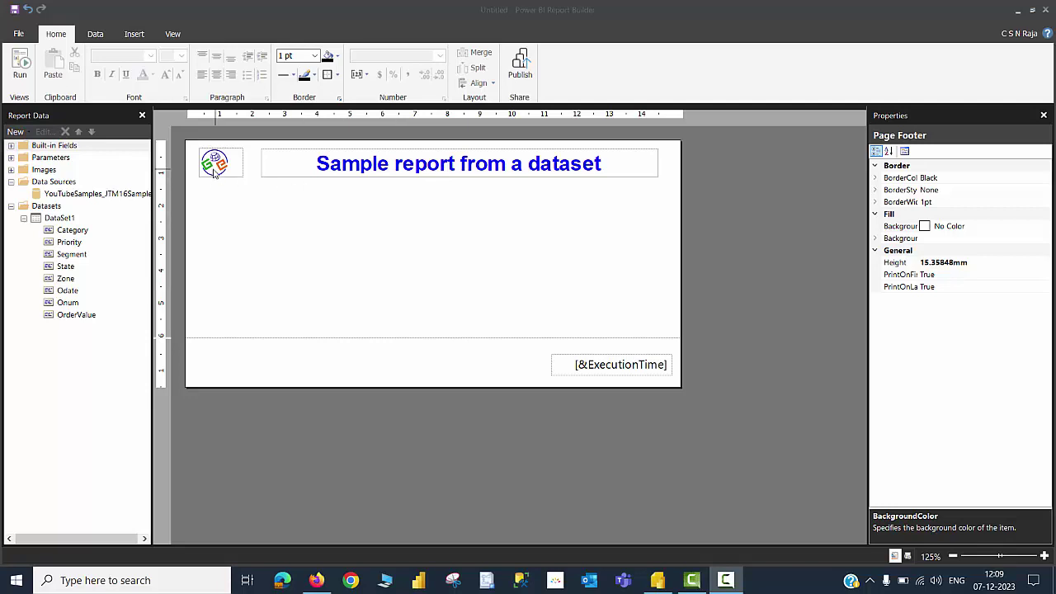
Place the built-in User ID field in the page footer, at the opposite end from the execution time
click(289, 375)
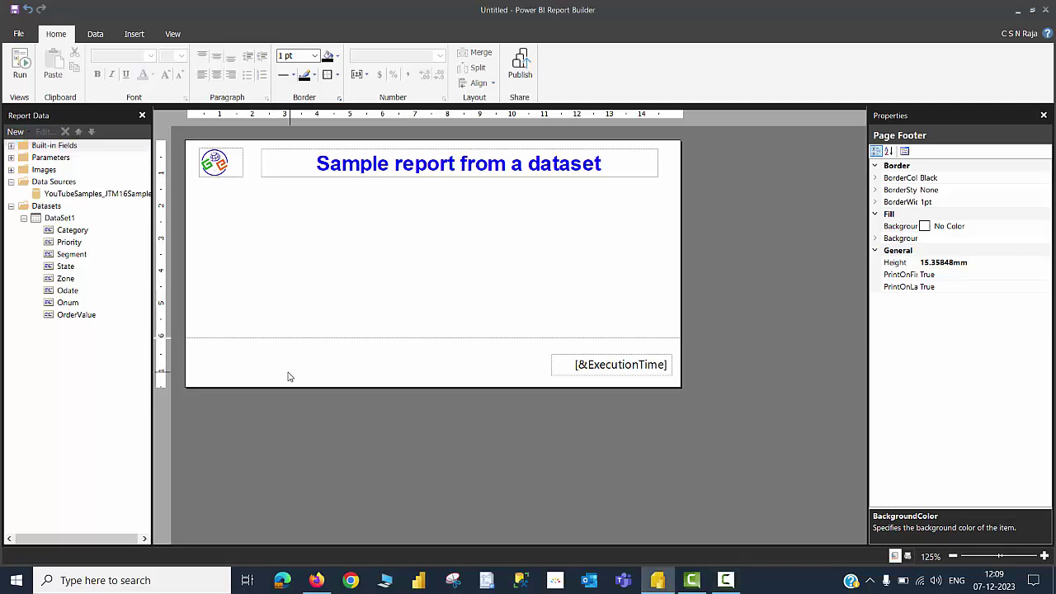
click(11, 146)
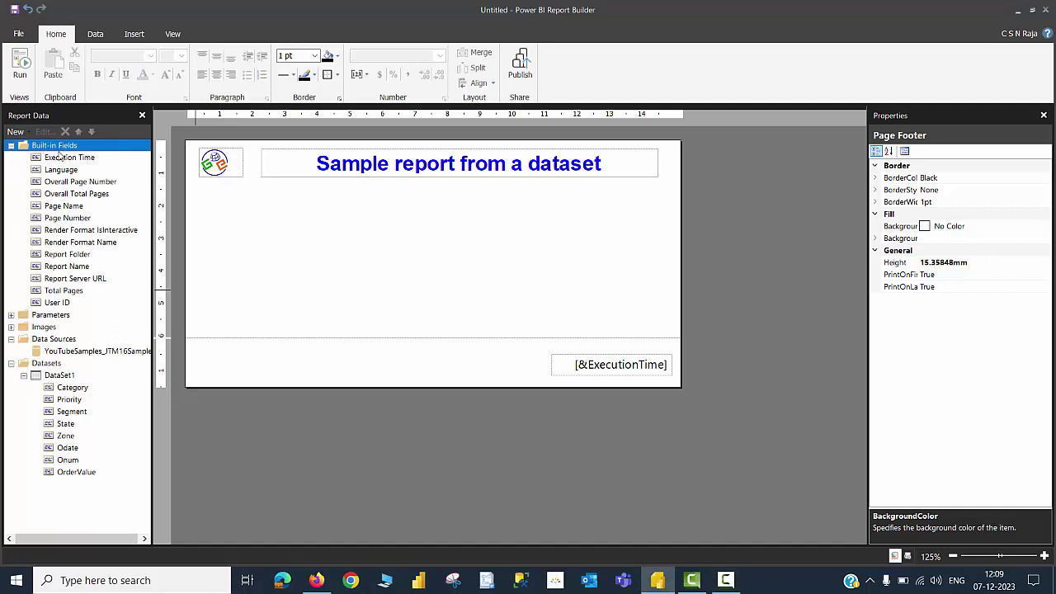
drag(66, 307, 346, 371)
click(403, 305)
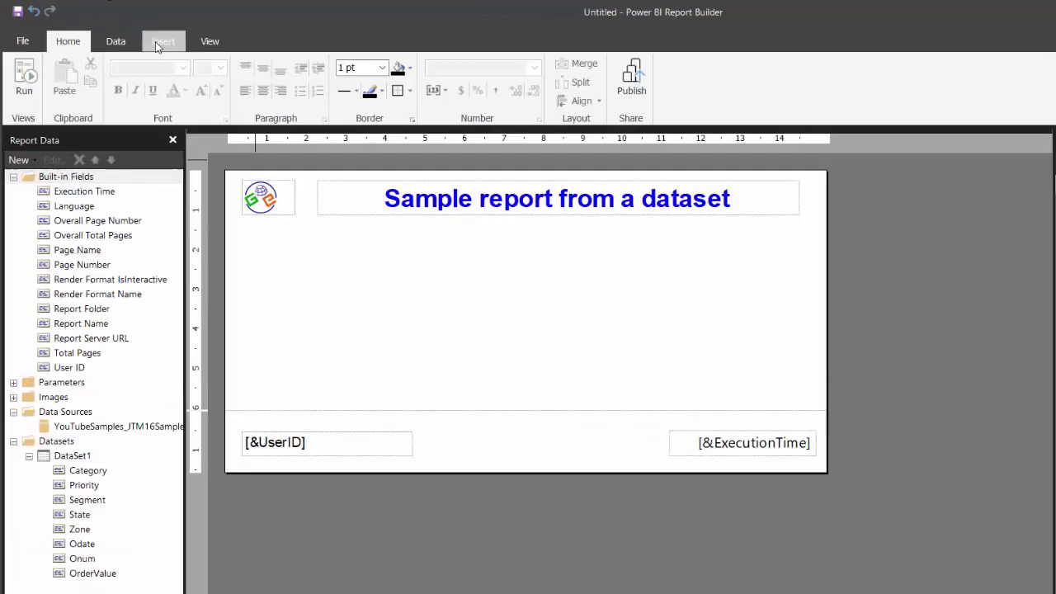
Insert an empty matrix about 5.5 cm wide in the report body, directly below the logo
click(130, 34)
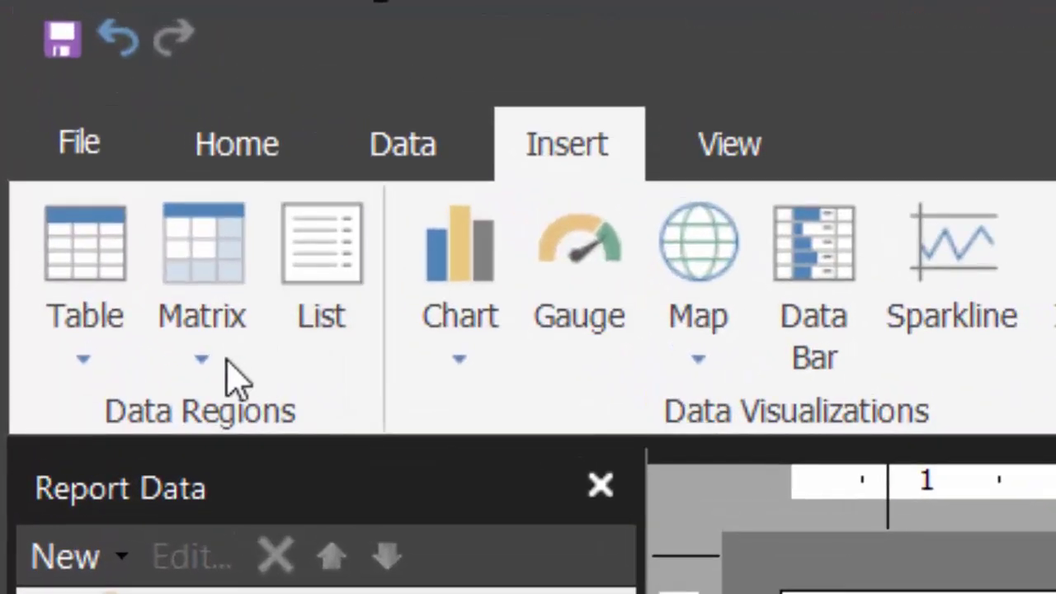
click(145, 240)
click(281, 486)
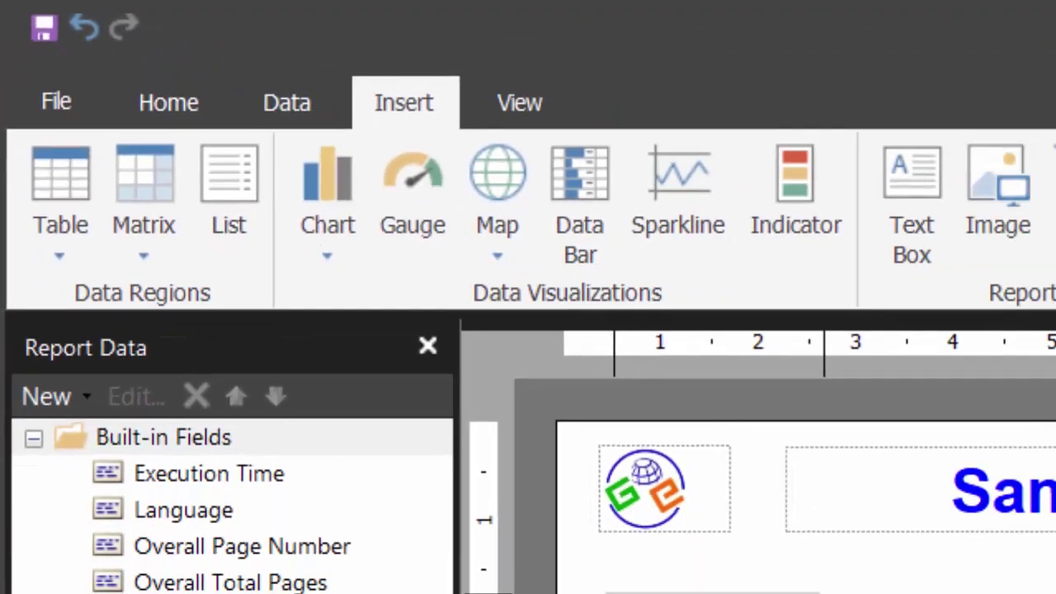
drag(361, 355, 682, 423)
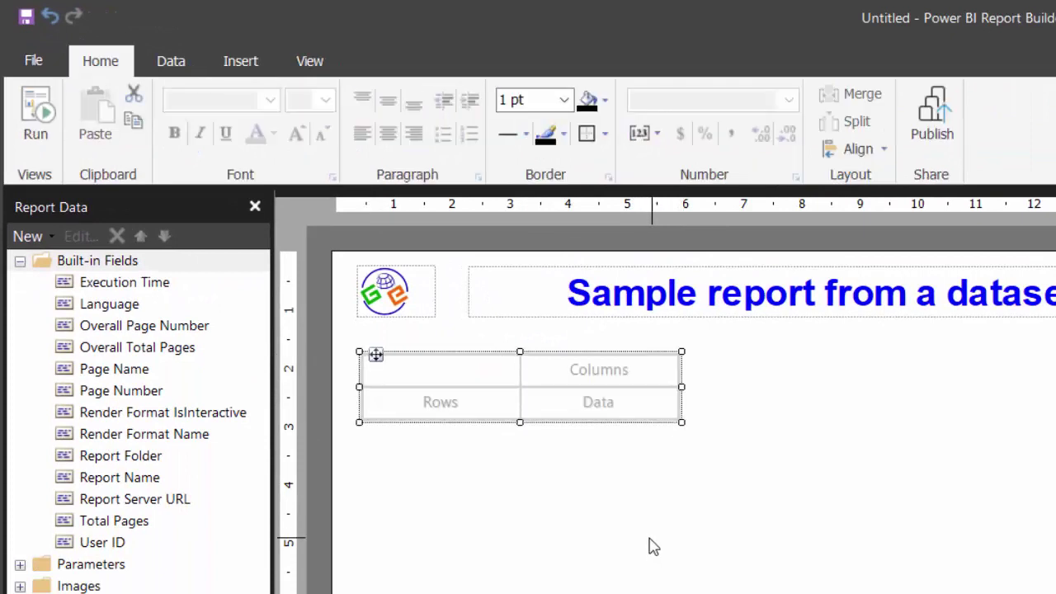
Assign the State field from DataSet1 to the matrix's Rows cell
mouse_move(457, 416)
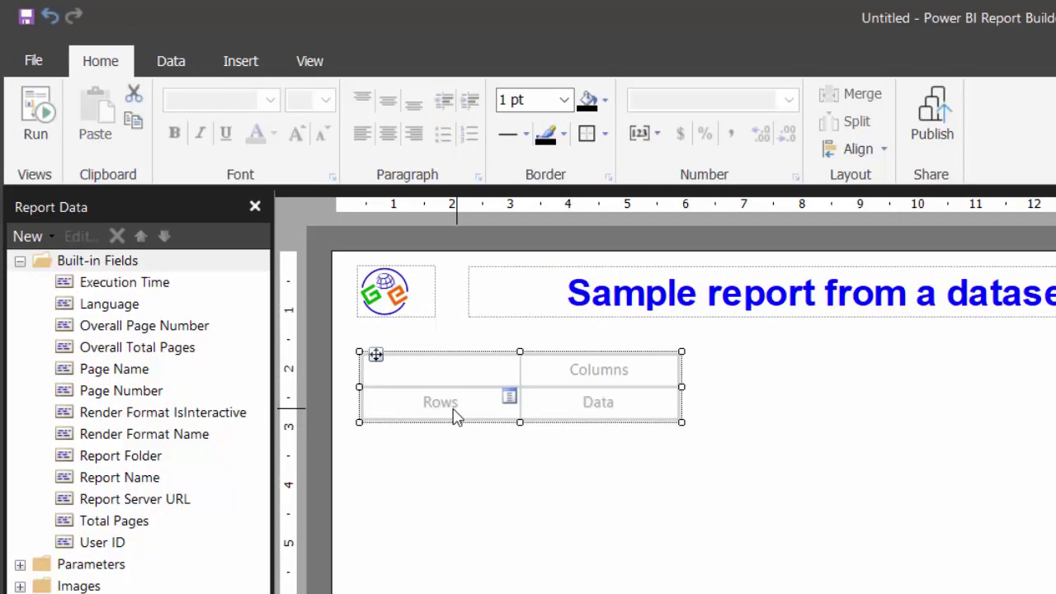
mouse_move(561, 372)
mouse_move(557, 412)
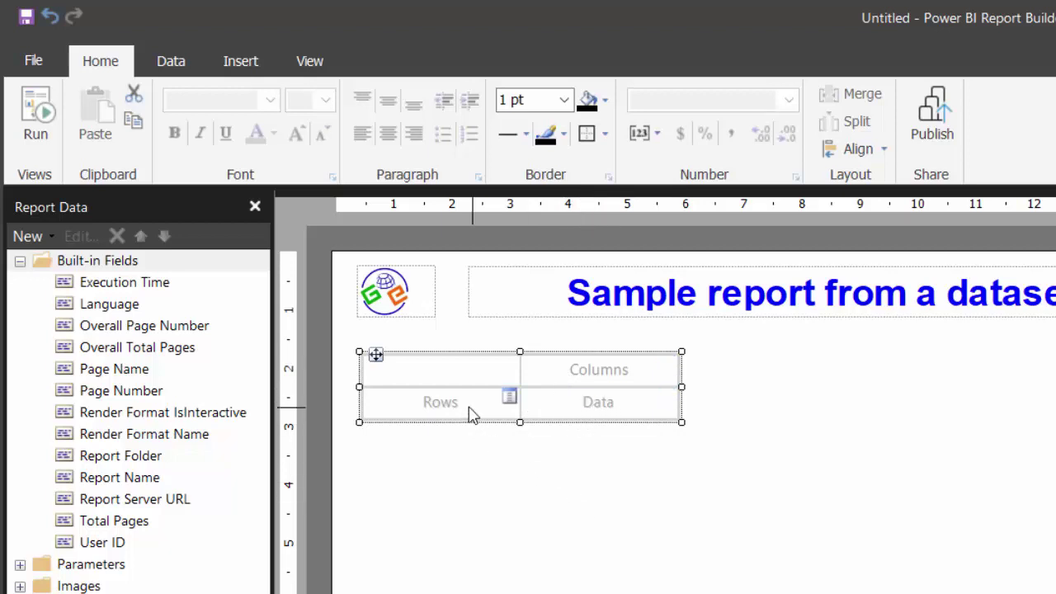
click(510, 398)
mouse_move(664, 425)
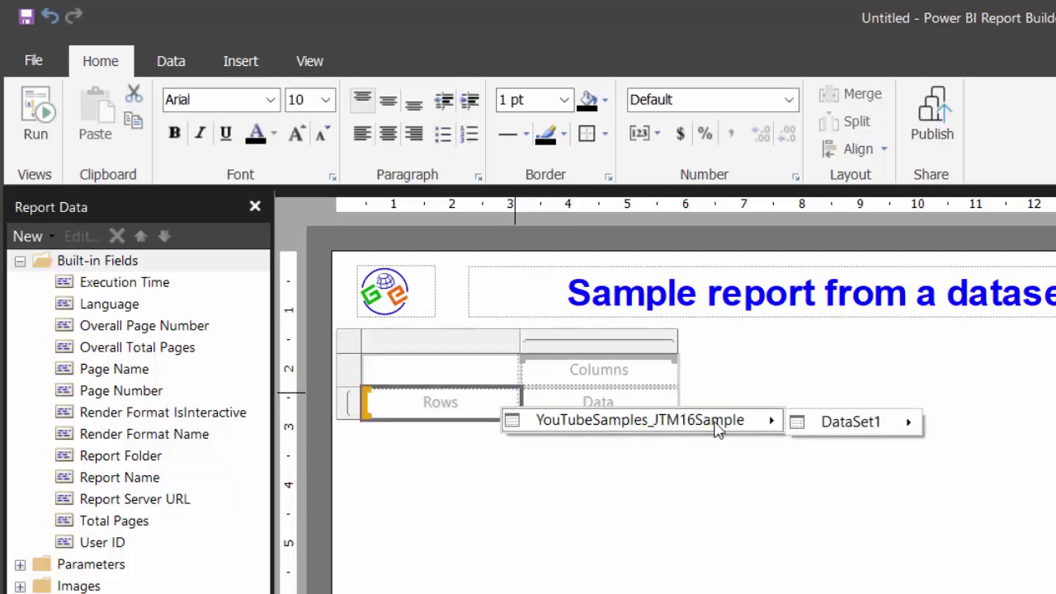
mouse_move(818, 425)
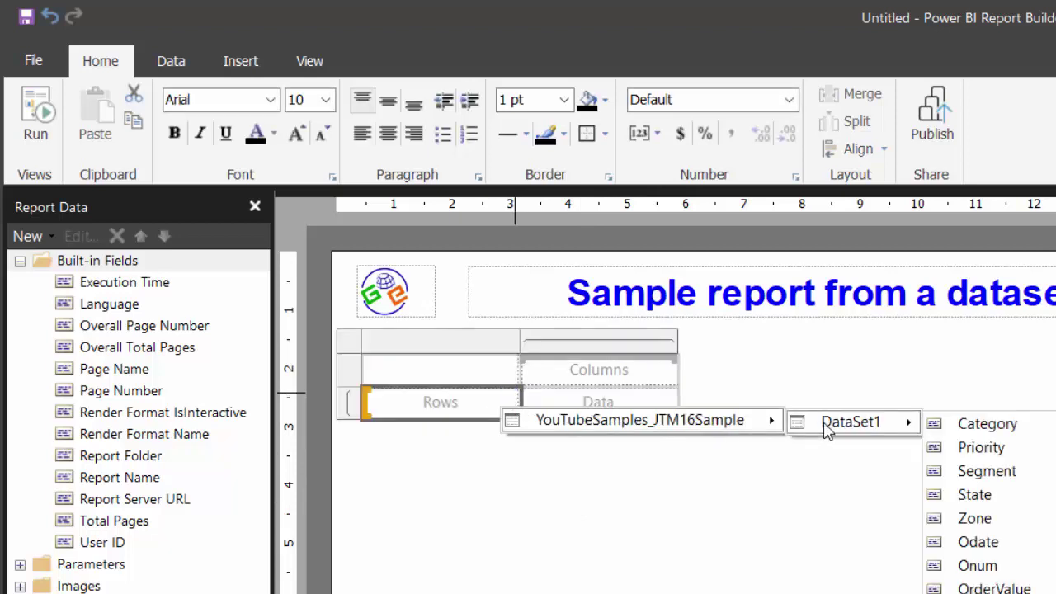
click(999, 497)
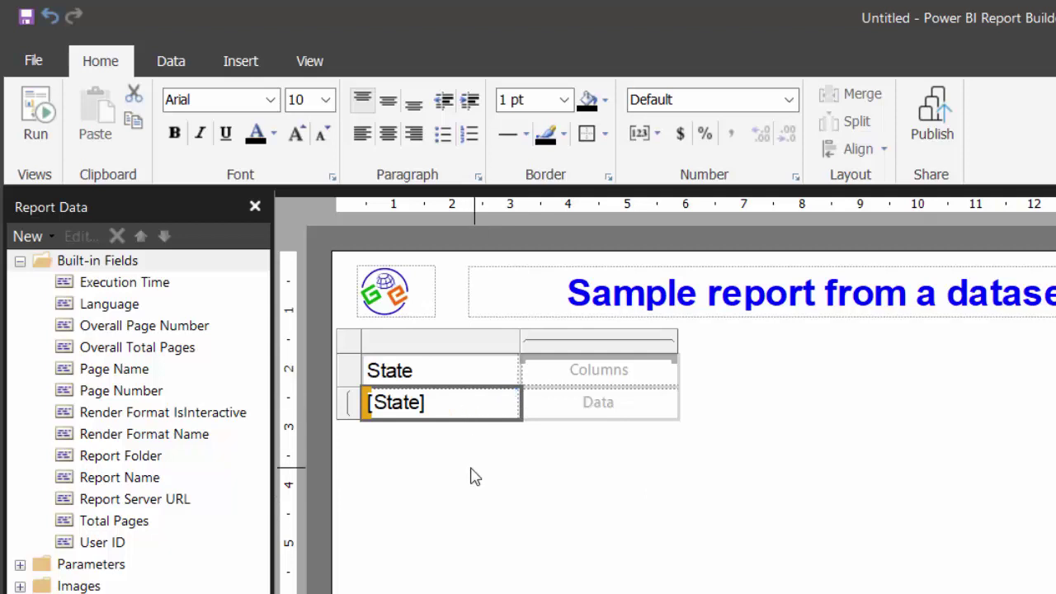
Assign Category to the matrix's Columns cell and OrderValue to its Data cell, widening that column to fit the expression
click(668, 364)
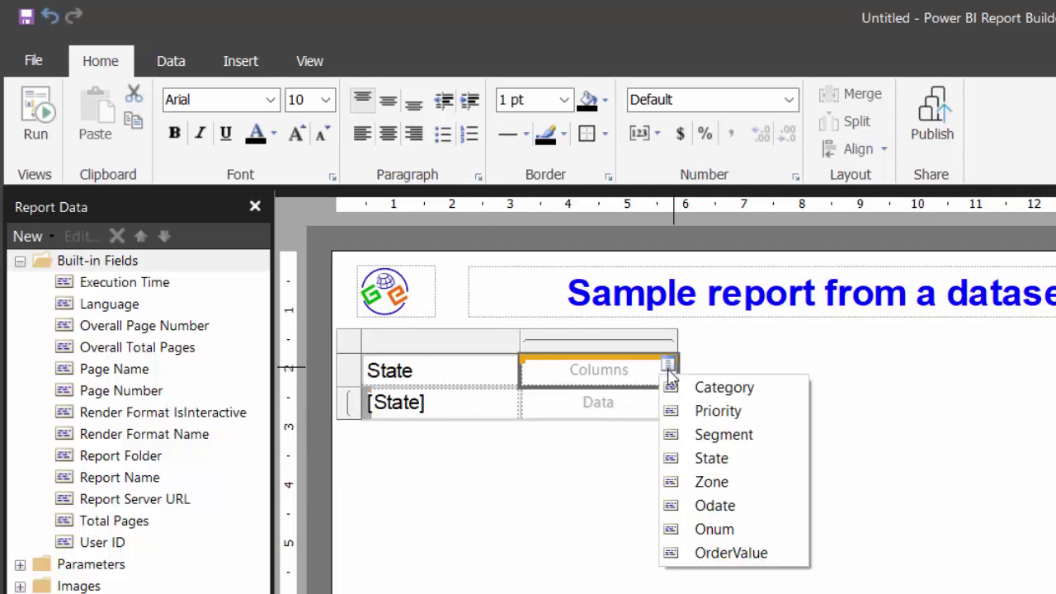
click(709, 387)
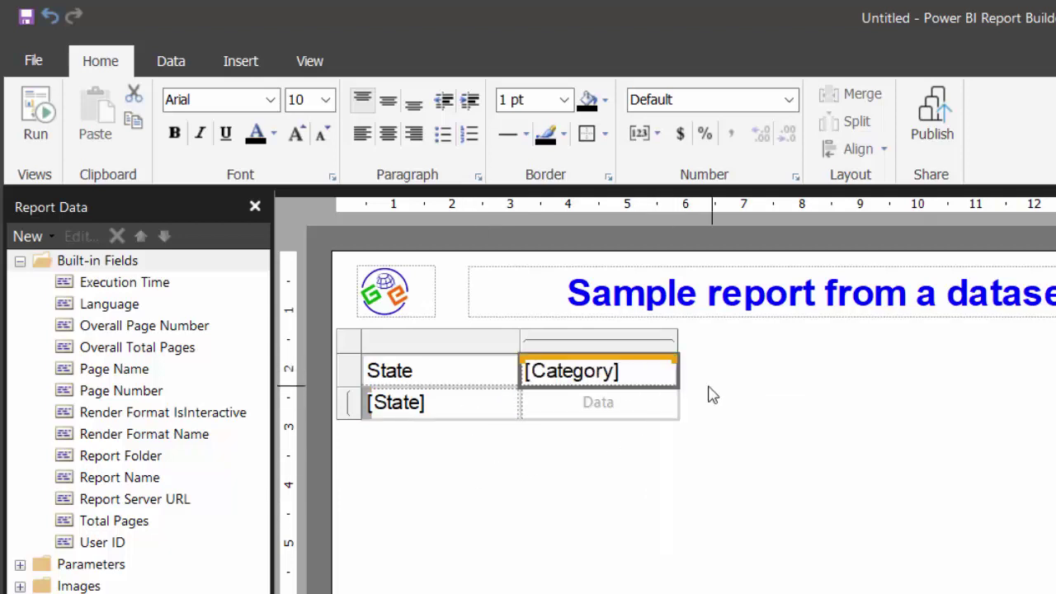
click(597, 408)
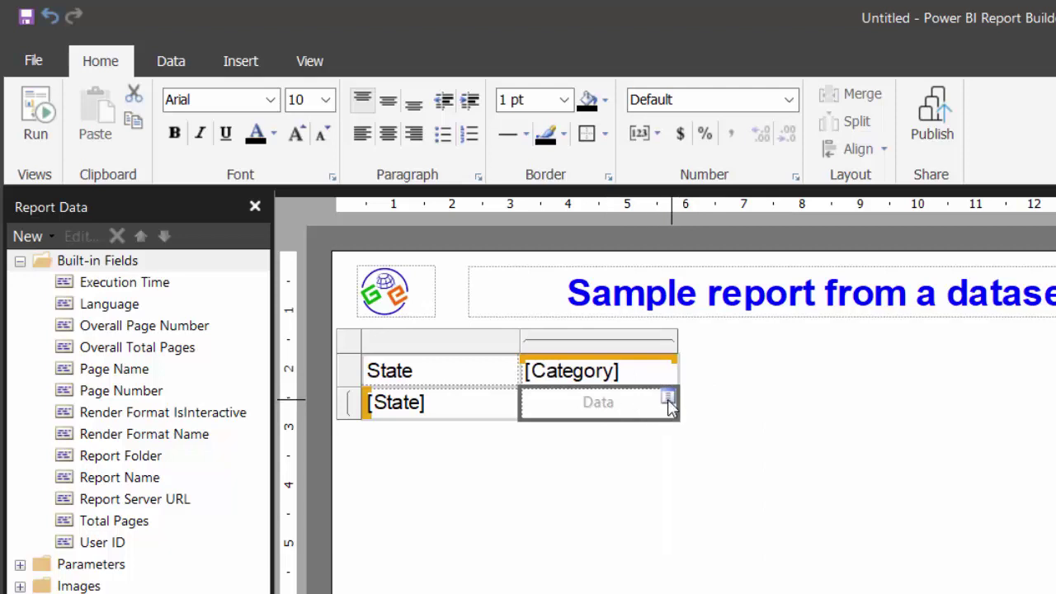
click(668, 399)
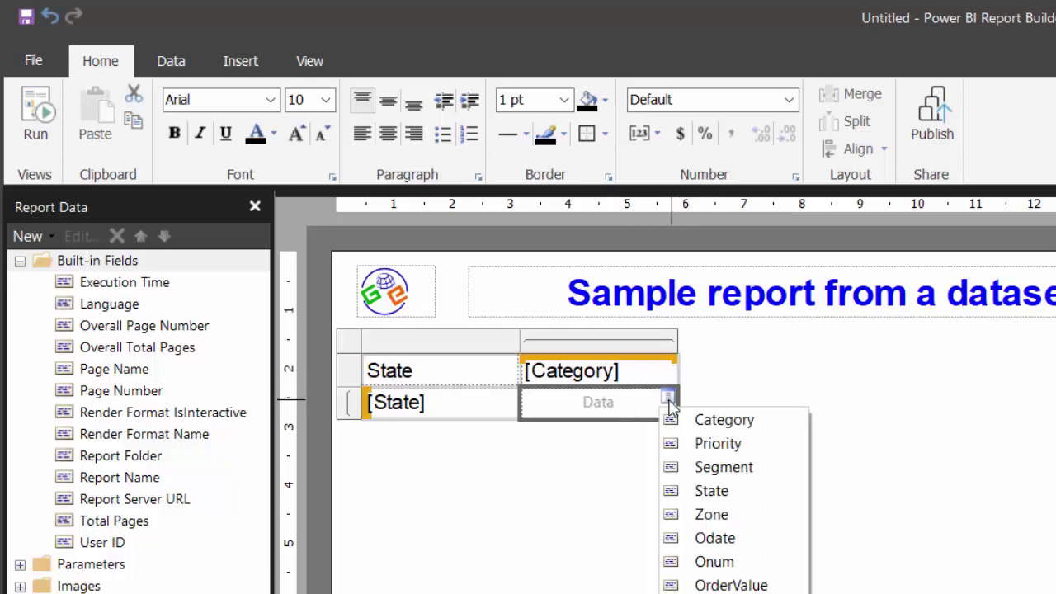
click(774, 588)
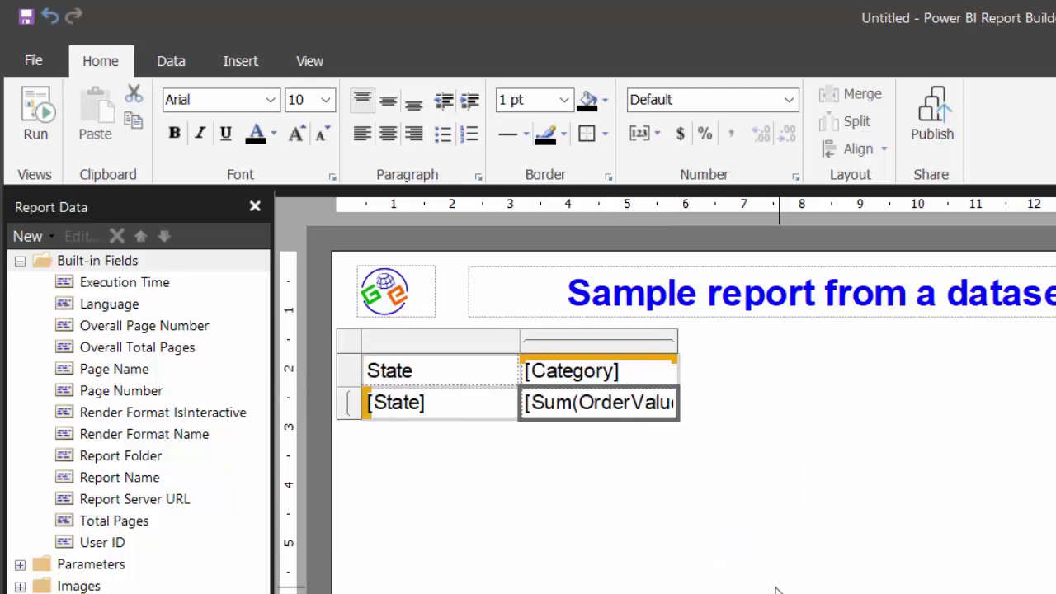
drag(679, 354, 747, 355)
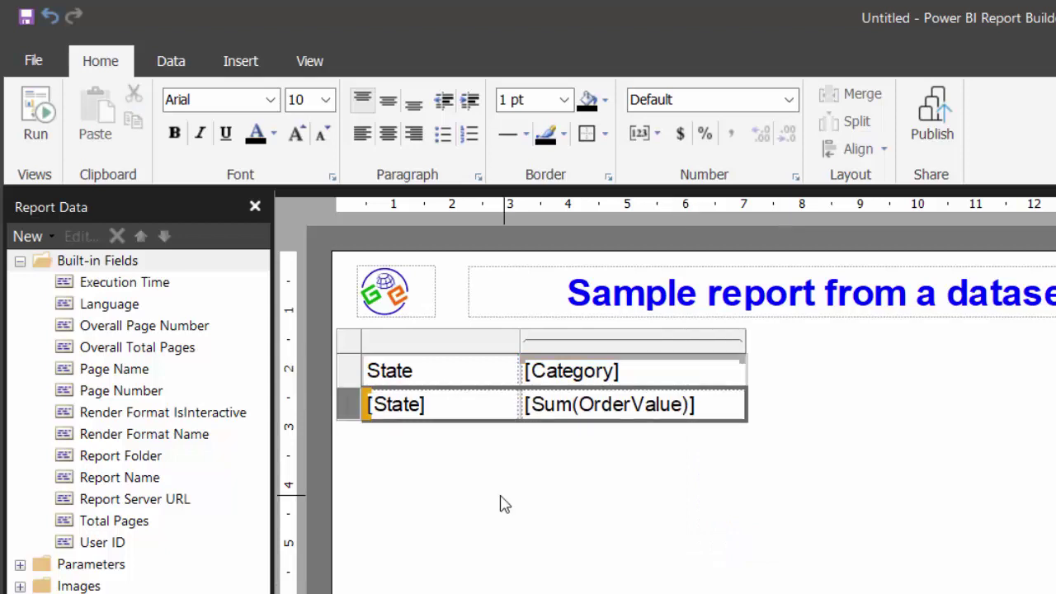
Run the report with a Zone parameter selection and look through the resulting State by Category matrix
click(38, 120)
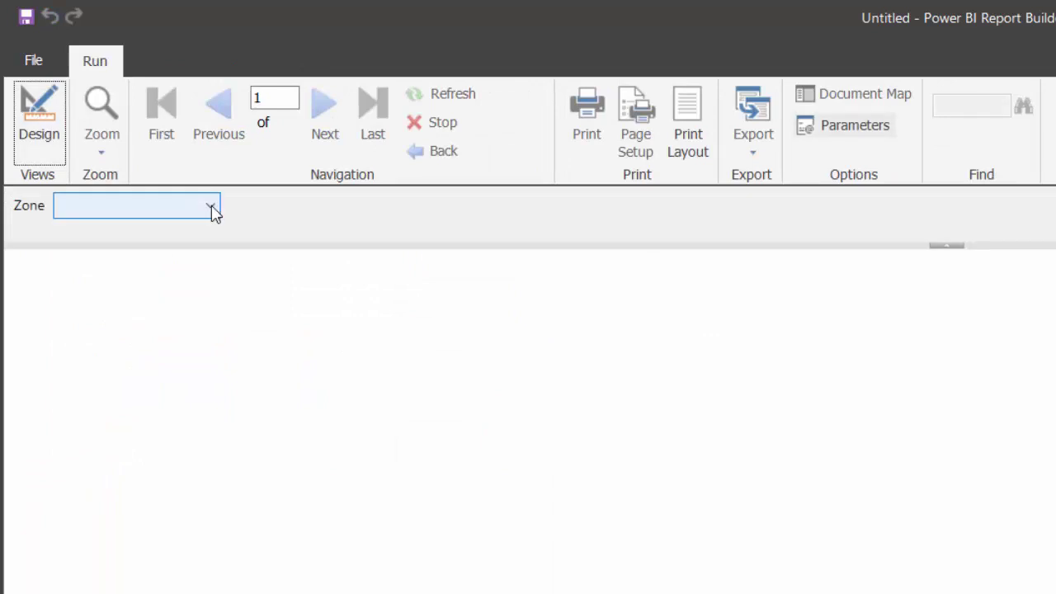
click(212, 208)
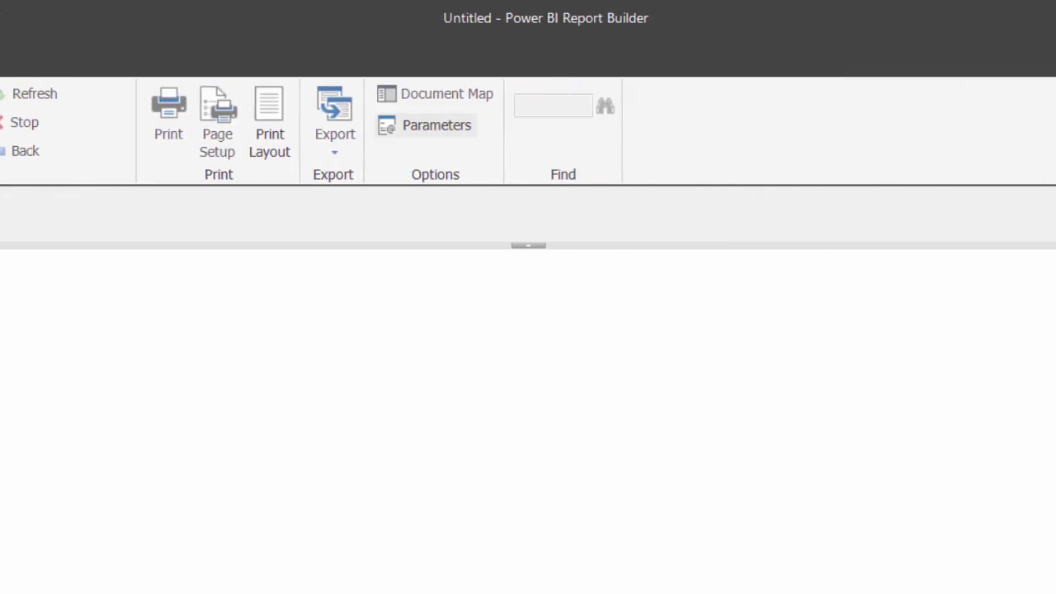
click(1055, 208)
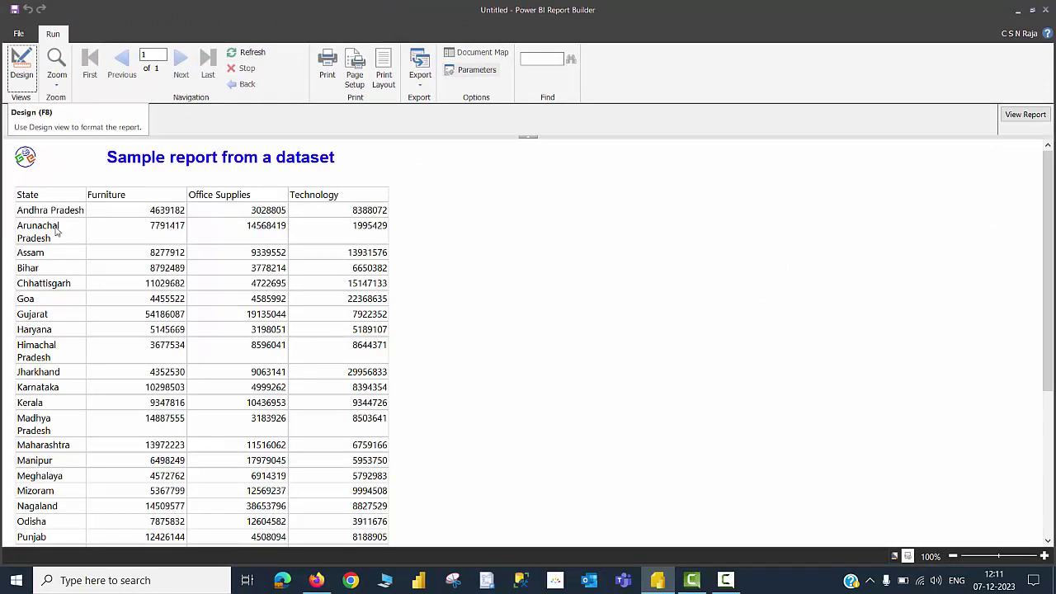
scroll(57, 315, down, 5)
scroll(61, 316, up, 5)
Switch to the JTM-16 Sample report in Power BI Desktop to compare the state figures, and return to Report Builder to check the remaining rows
key(alt+Tab)
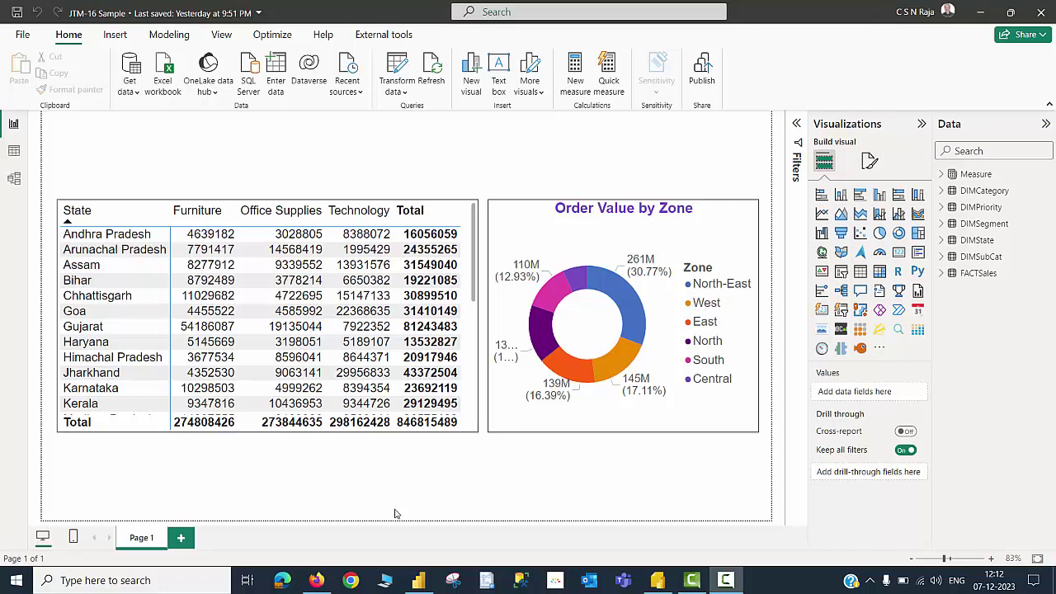
click(658, 580)
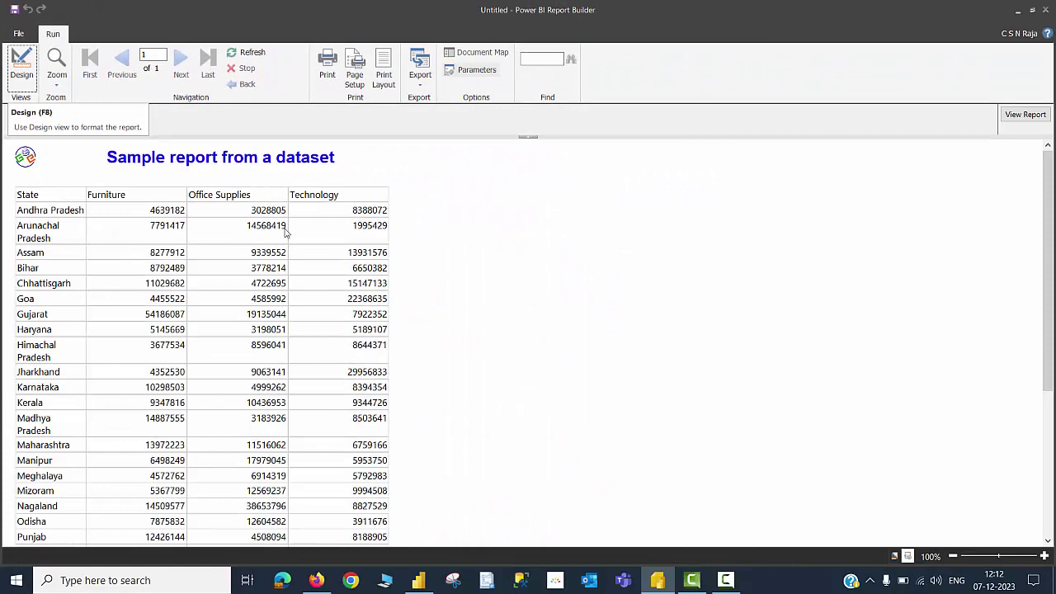
scroll(284, 232, down, 6)
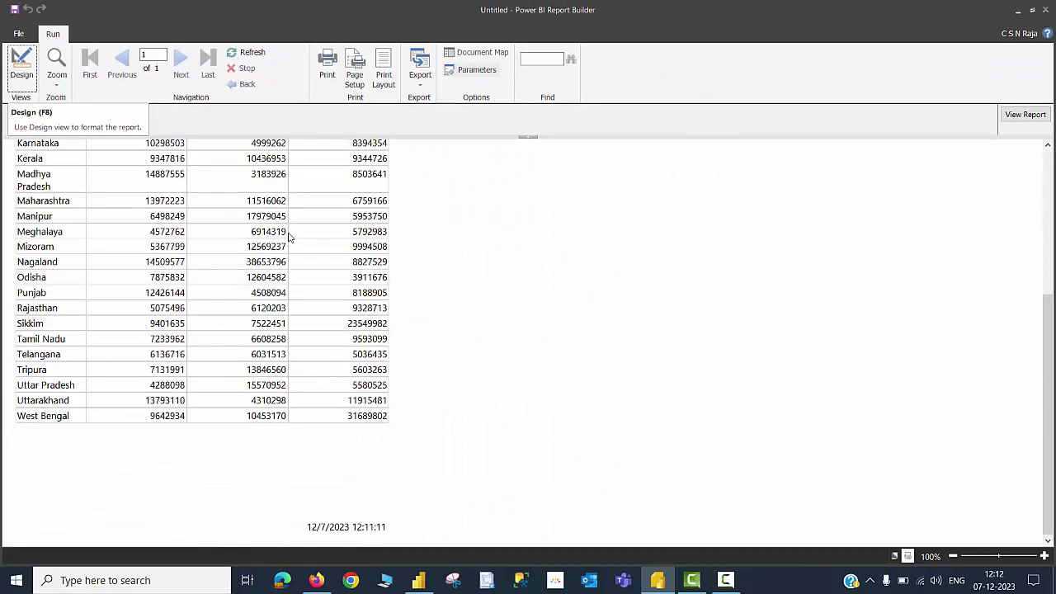
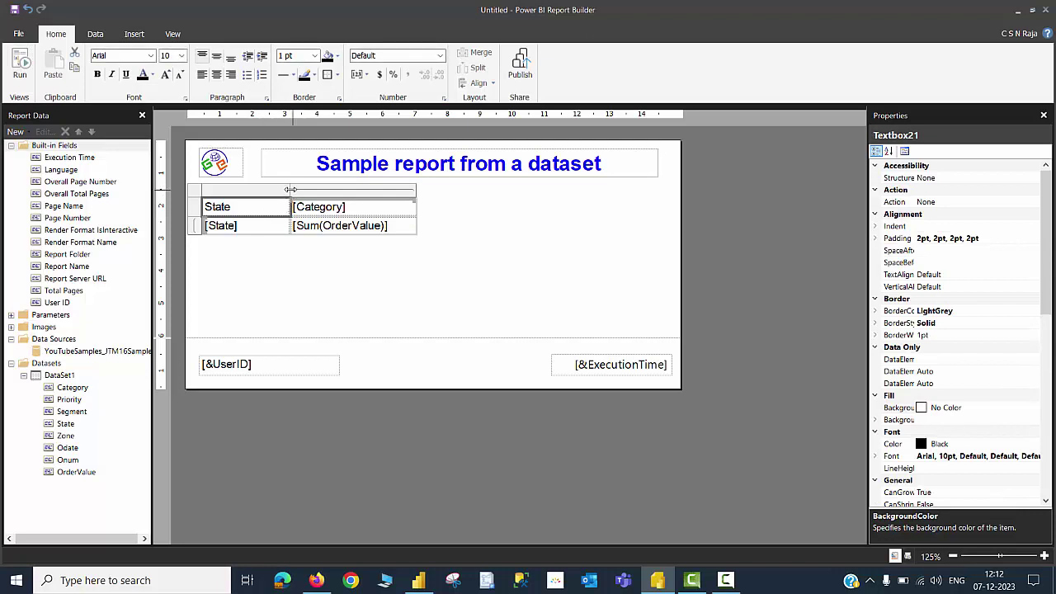
Widen the State column to about 3 cm and add an OrderValue column outside the Category group, on its right
drag(291, 190, 303, 191)
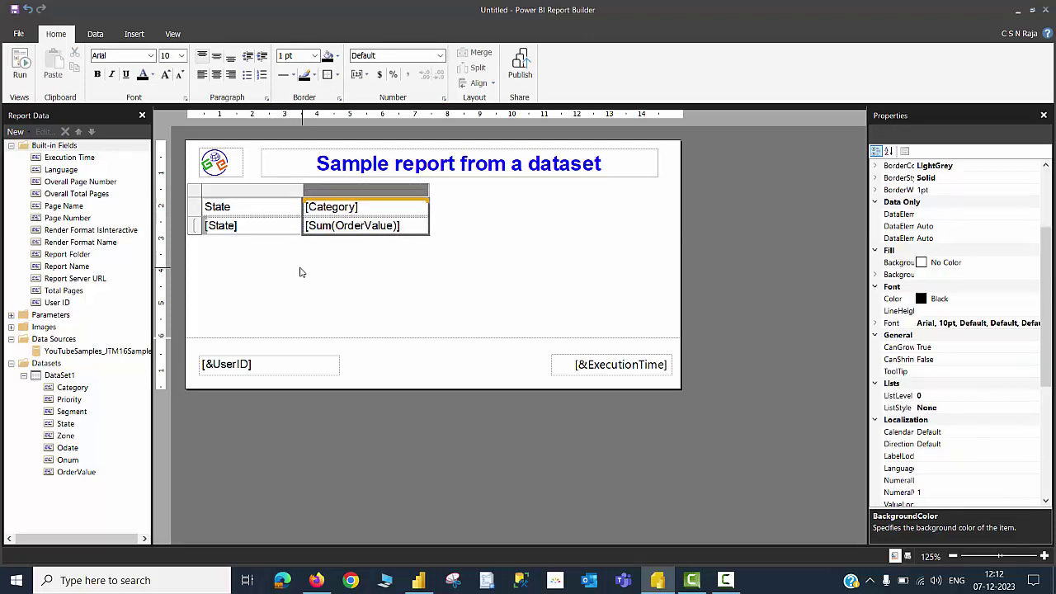
right_click(413, 211)
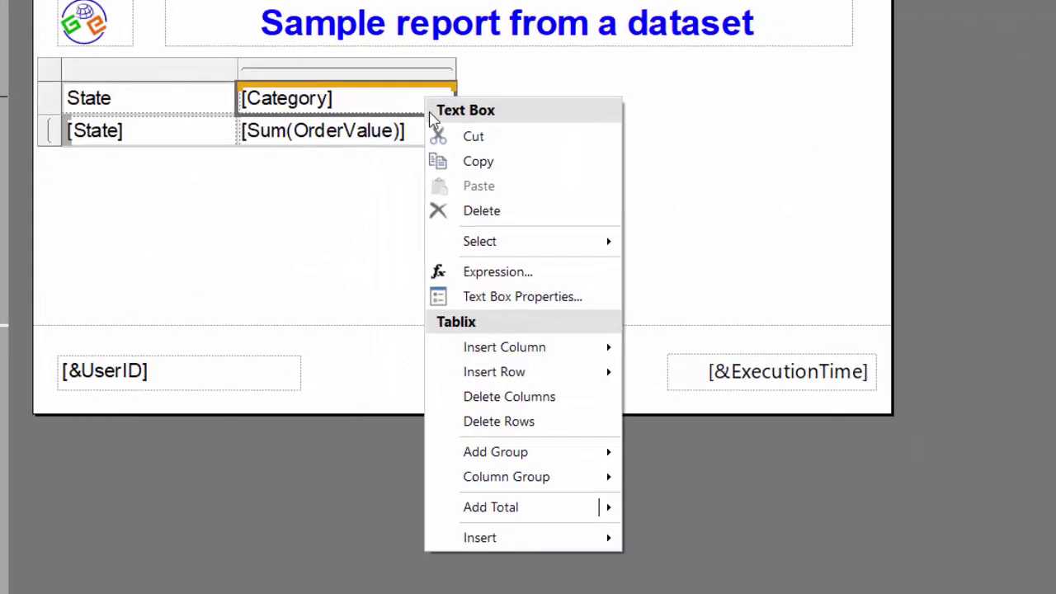
mouse_move(506, 346)
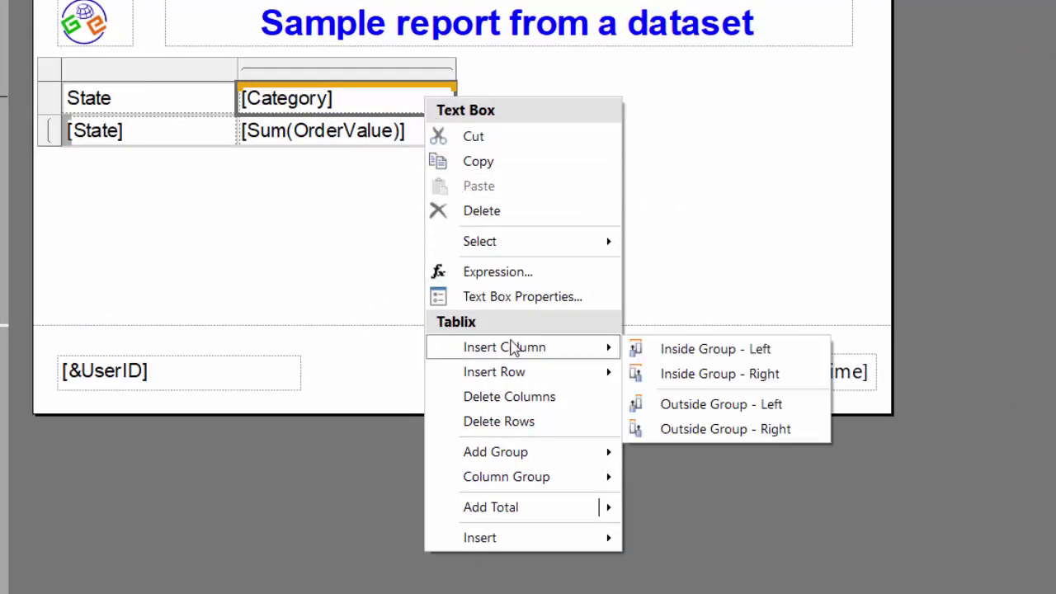
click(737, 429)
click(569, 132)
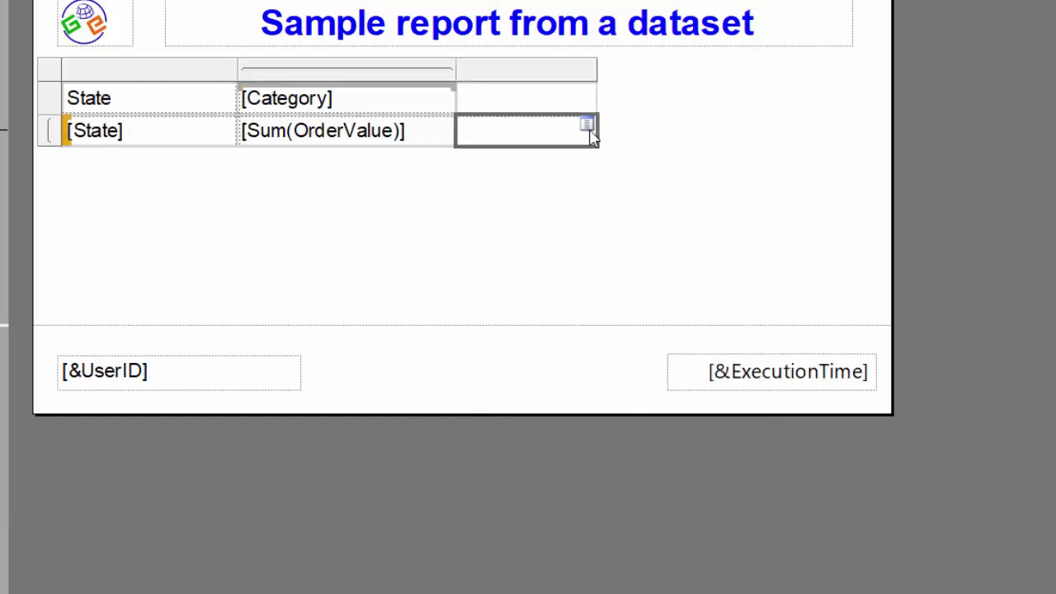
click(587, 123)
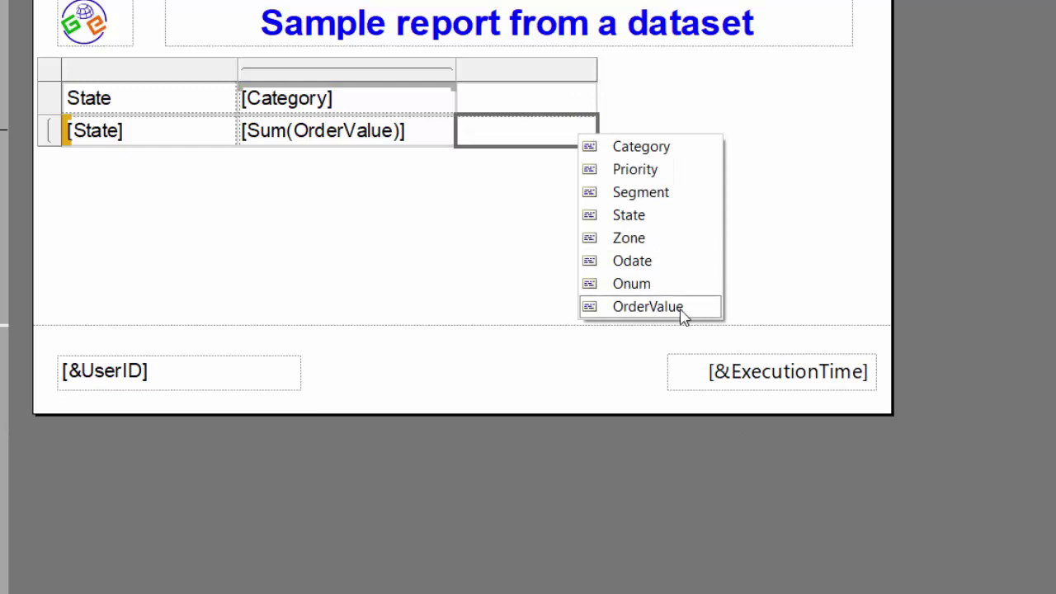
click(648, 307)
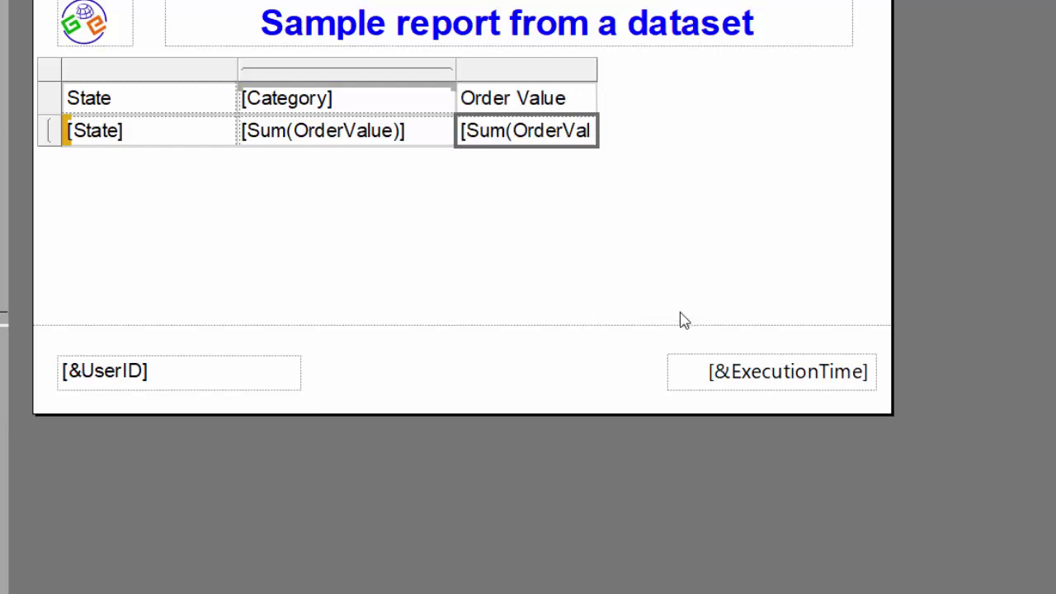
Insert a row outside the State group, below it, and assign OrderValue to its cells under Category and Order Value
mouse_move(378, 141)
click(419, 142)
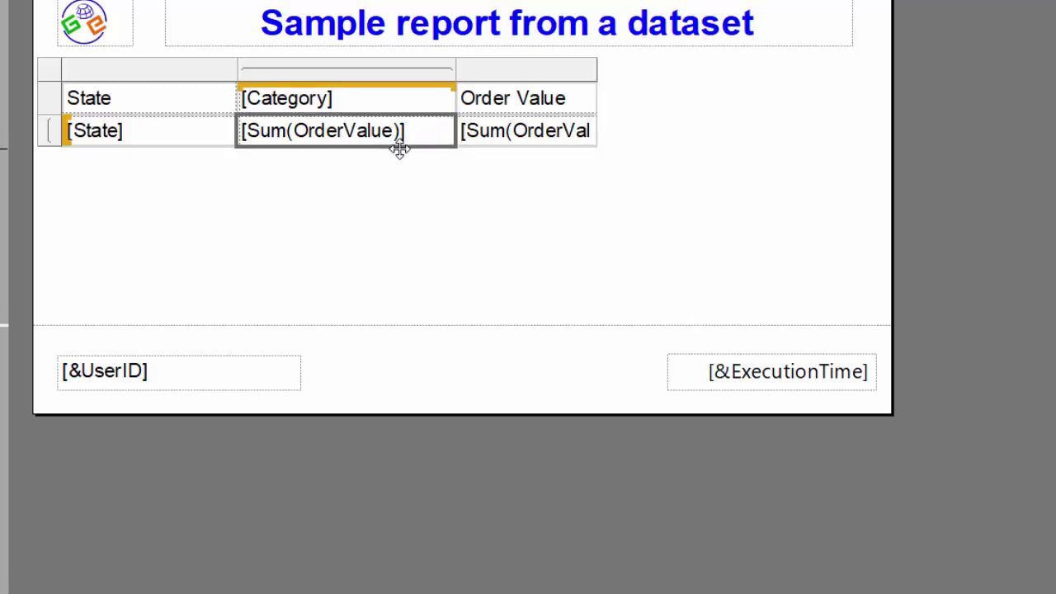
right_click(418, 137)
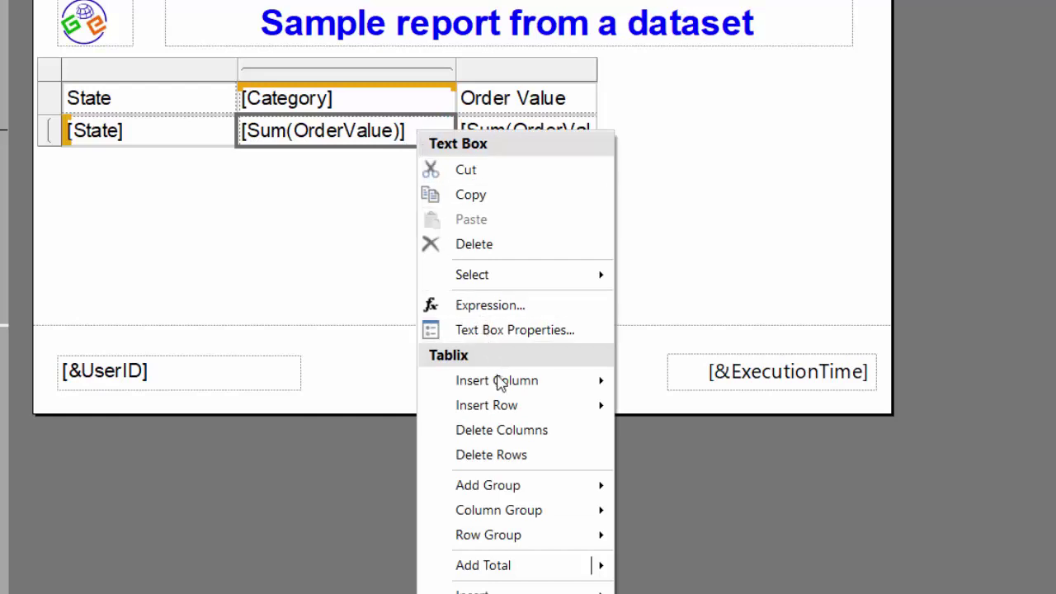
mouse_move(502, 406)
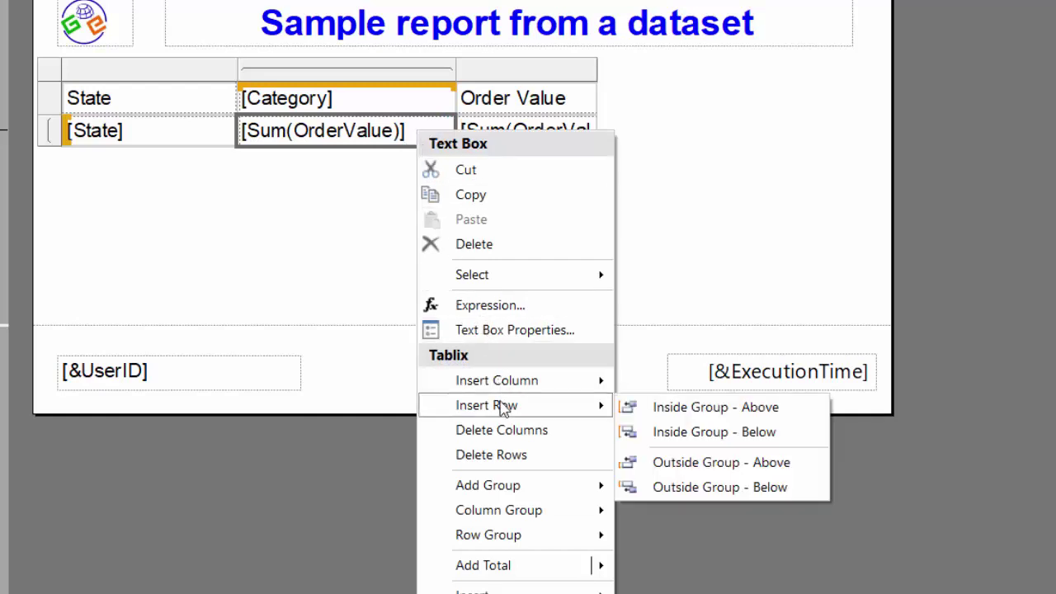
click(707, 487)
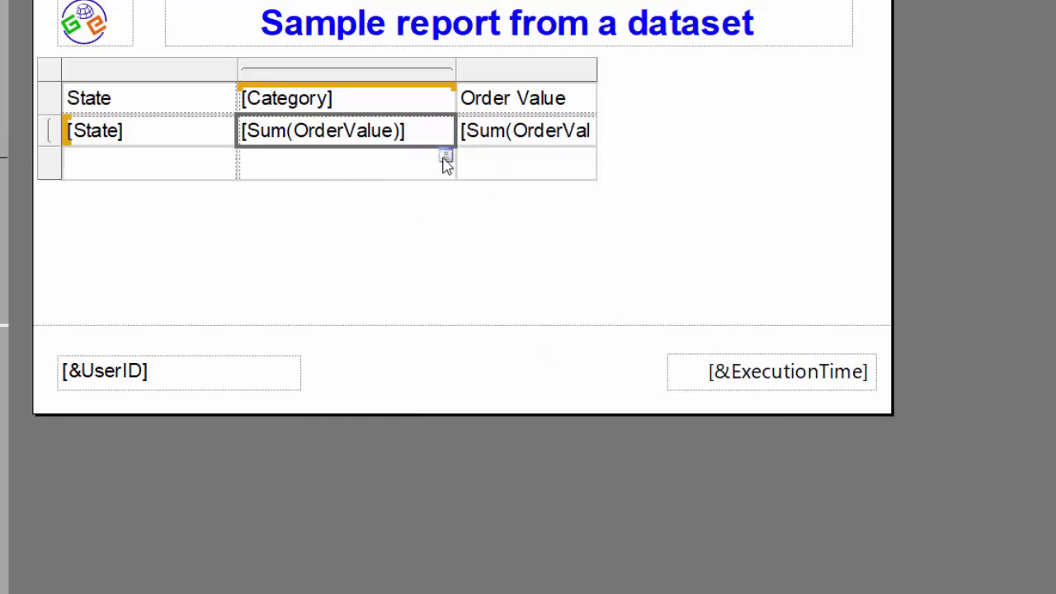
click(445, 157)
click(516, 340)
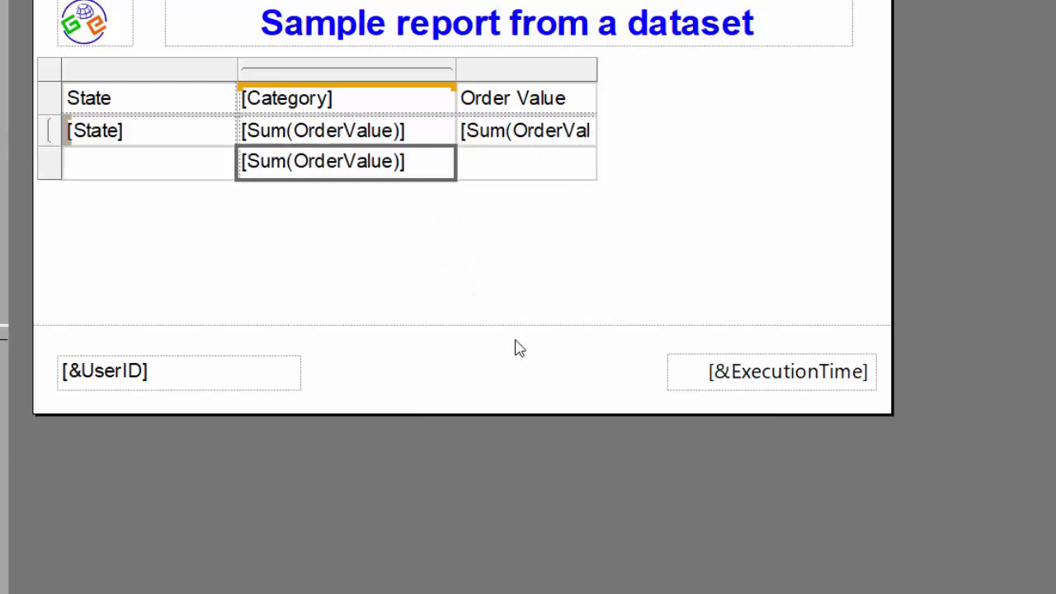
click(587, 154)
click(646, 338)
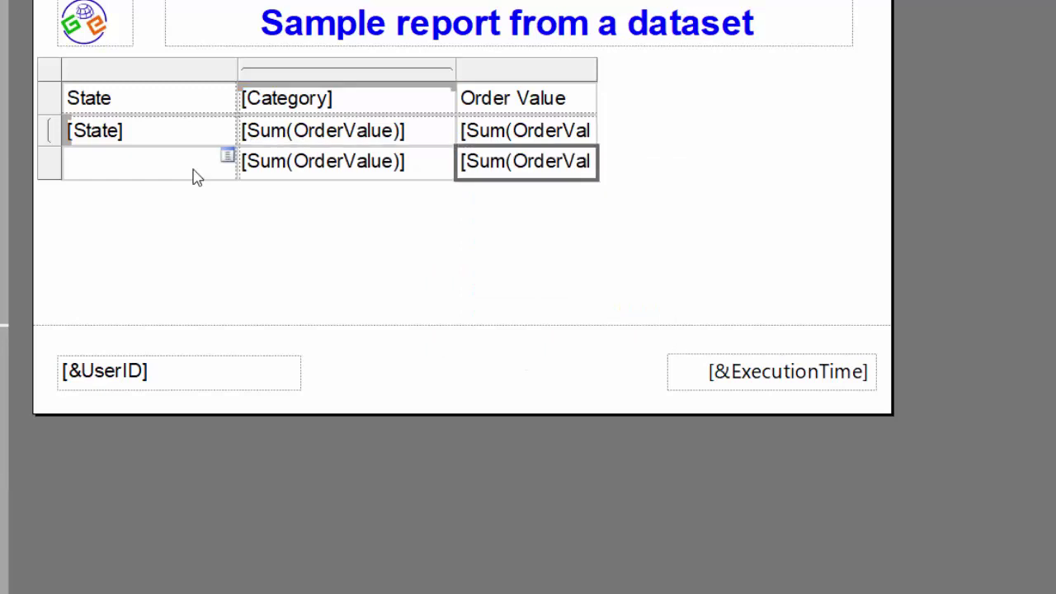
Label the new bottom row "Total" and rename the Order Value column header to "Total"
click(195, 177)
click(185, 174)
text(Total)
click(580, 103)
click(580, 103)
drag(578, 97, 453, 104)
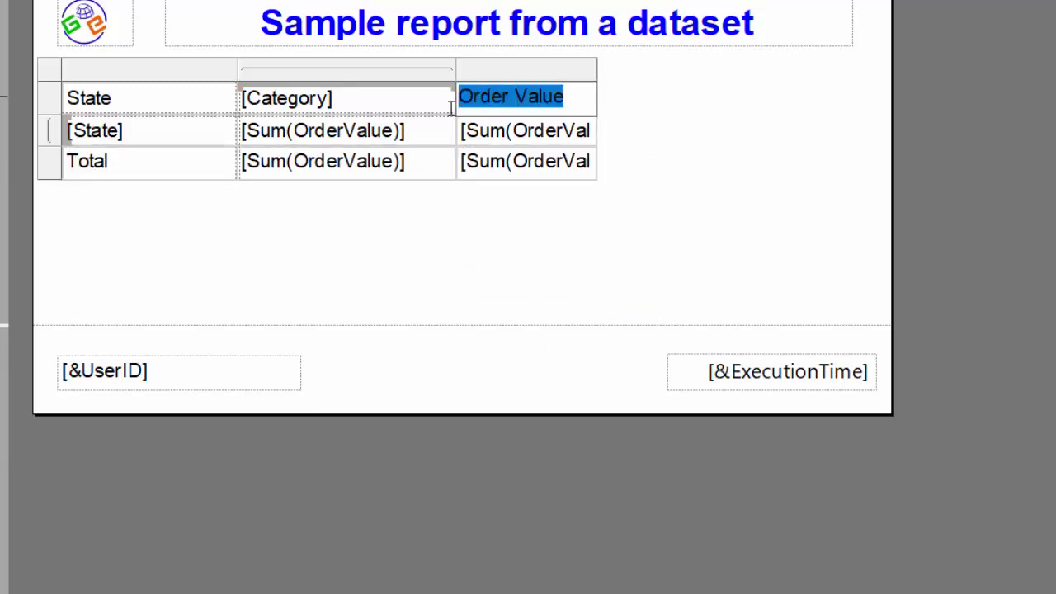
text(Total)
Format all three cells of the matrix's Total row with a 14pt font size and Bold weight
click(141, 175)
shift+click(382, 169)
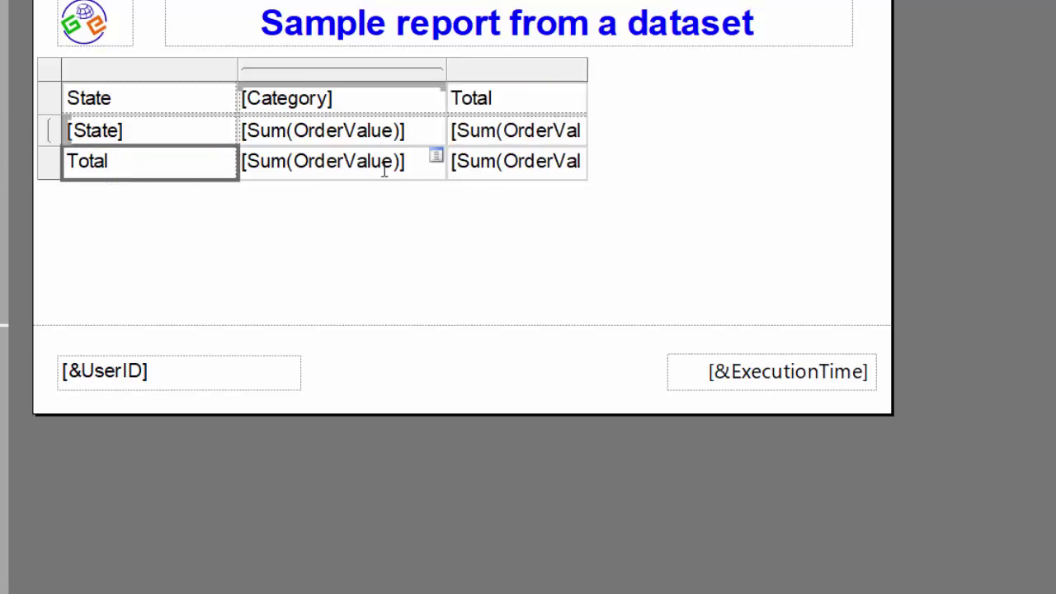
shift+click(511, 172)
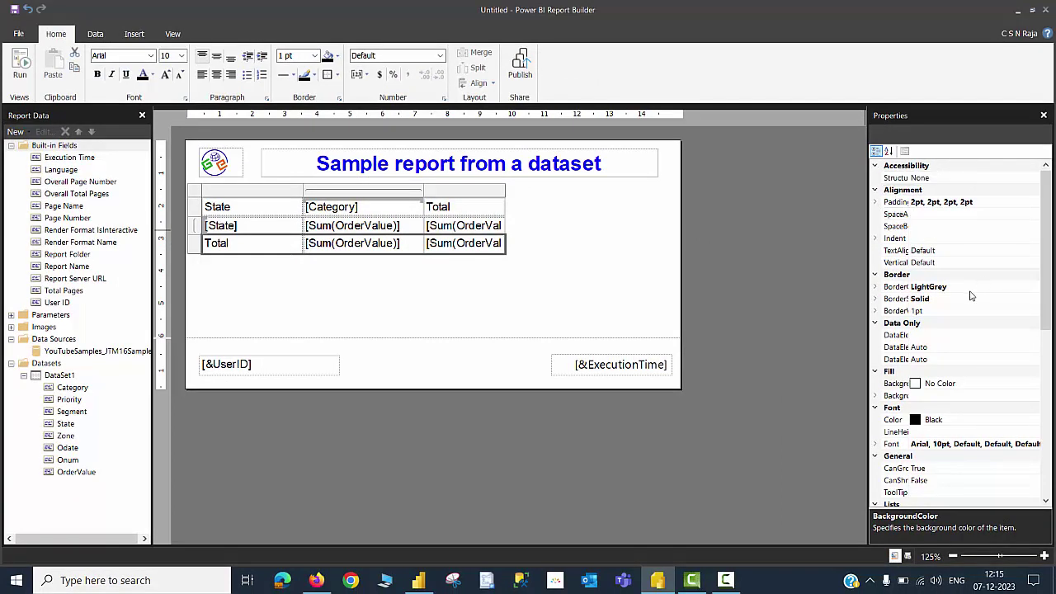
scroll(972, 299, down, 2)
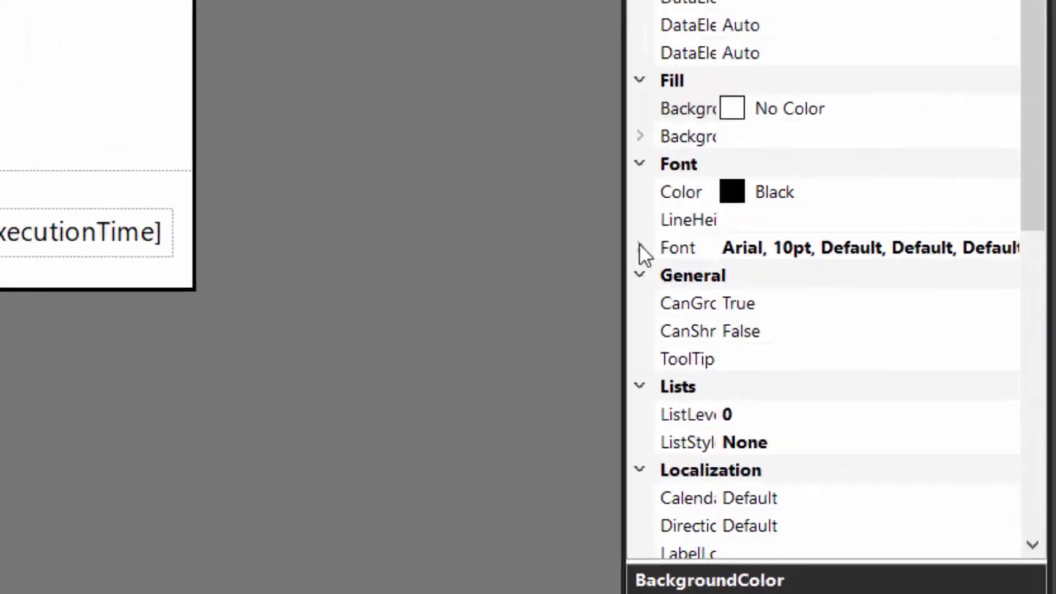
click(876, 373)
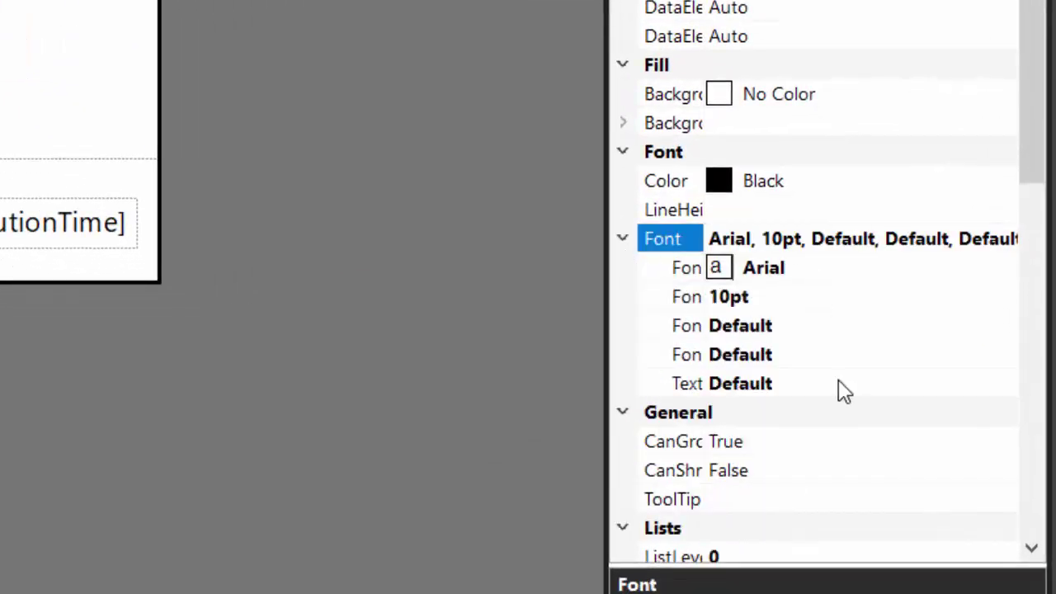
click(785, 296)
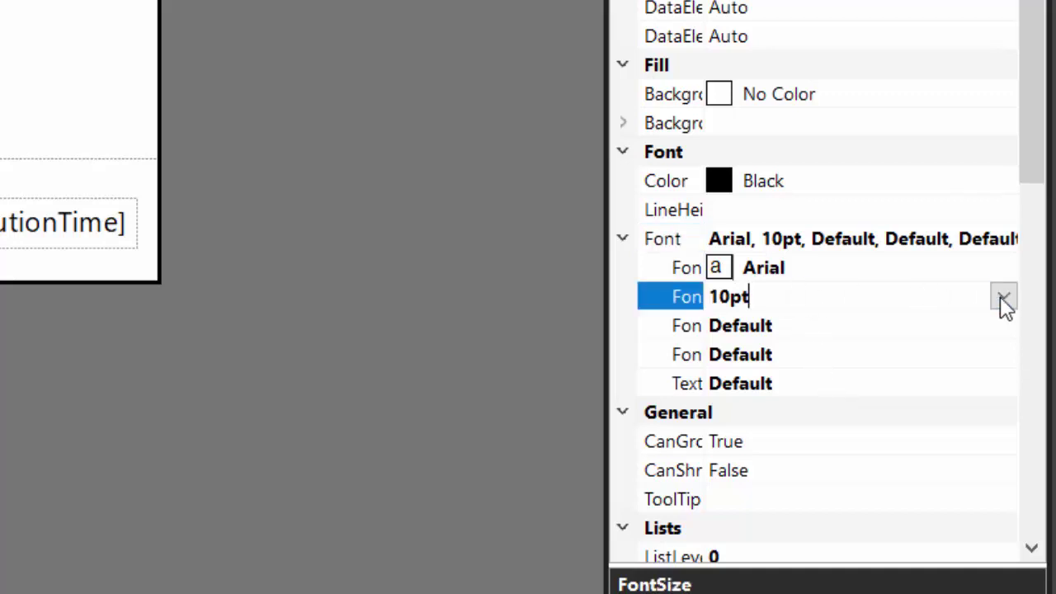
drag(759, 299, 642, 296)
key(BackSpace)
text(14)
click(726, 354)
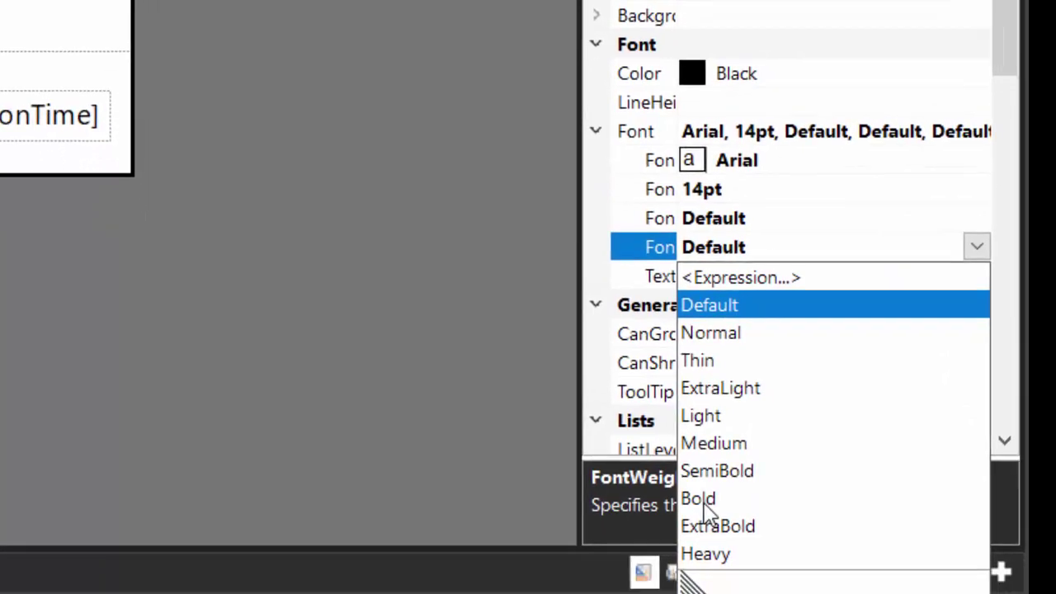
click(700, 500)
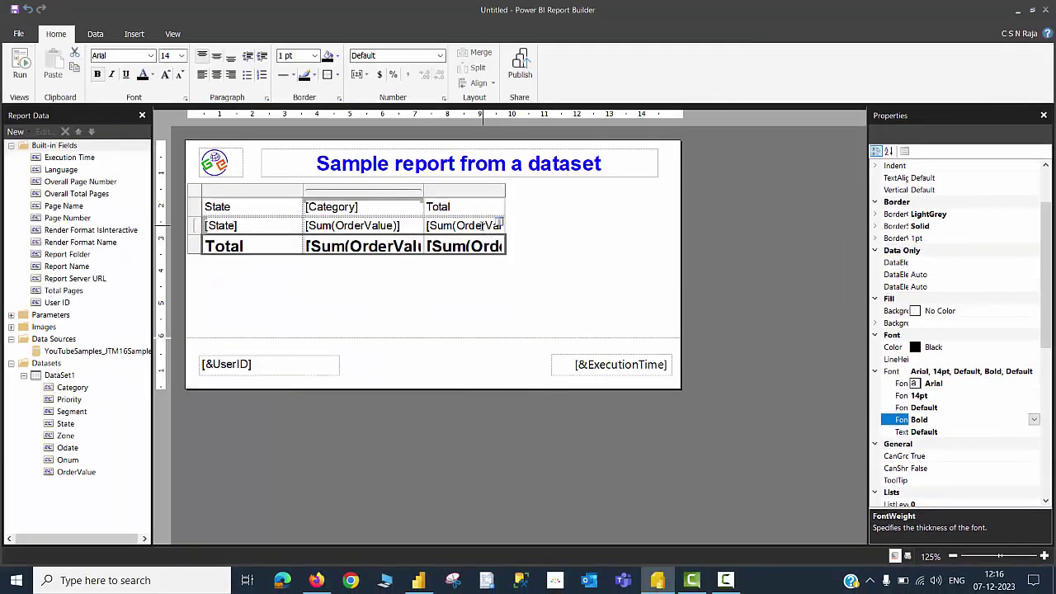
Set the font weight of the OrderValue sum in the State row's Total column to Bold
double_click(481, 225)
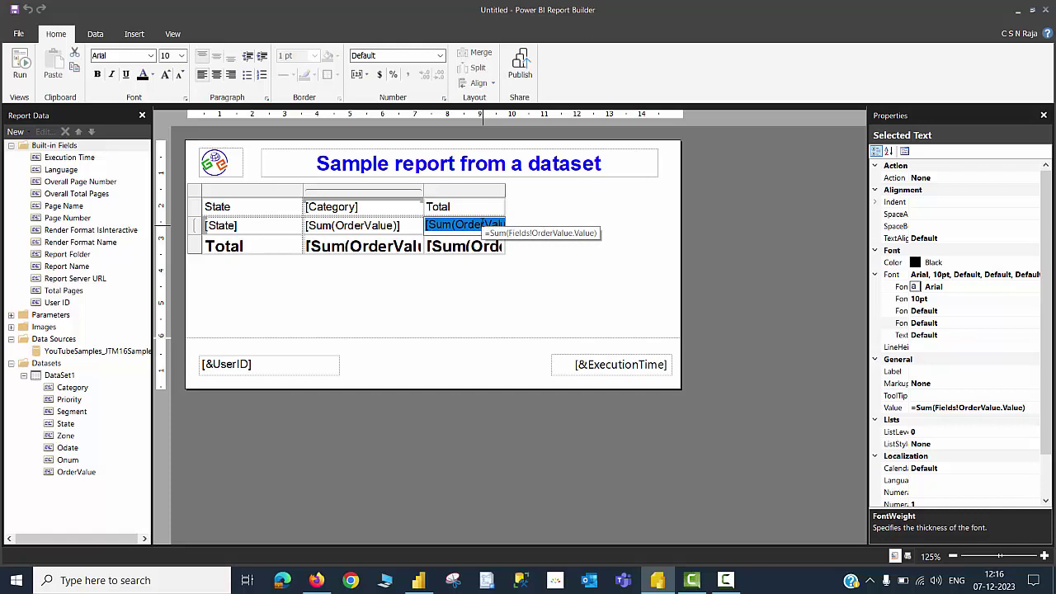
click(948, 323)
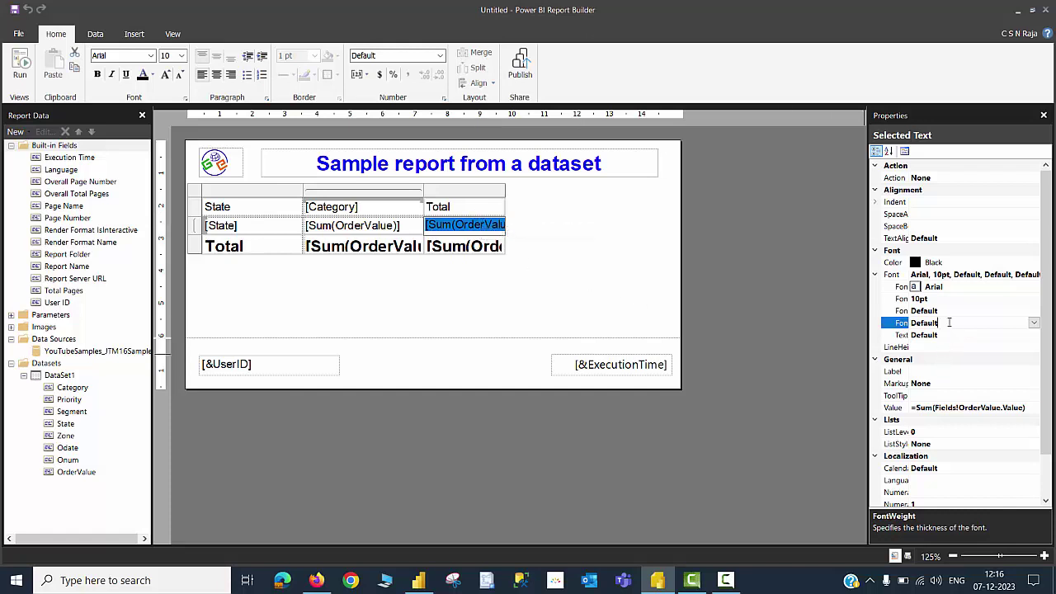
click(1033, 324)
click(938, 427)
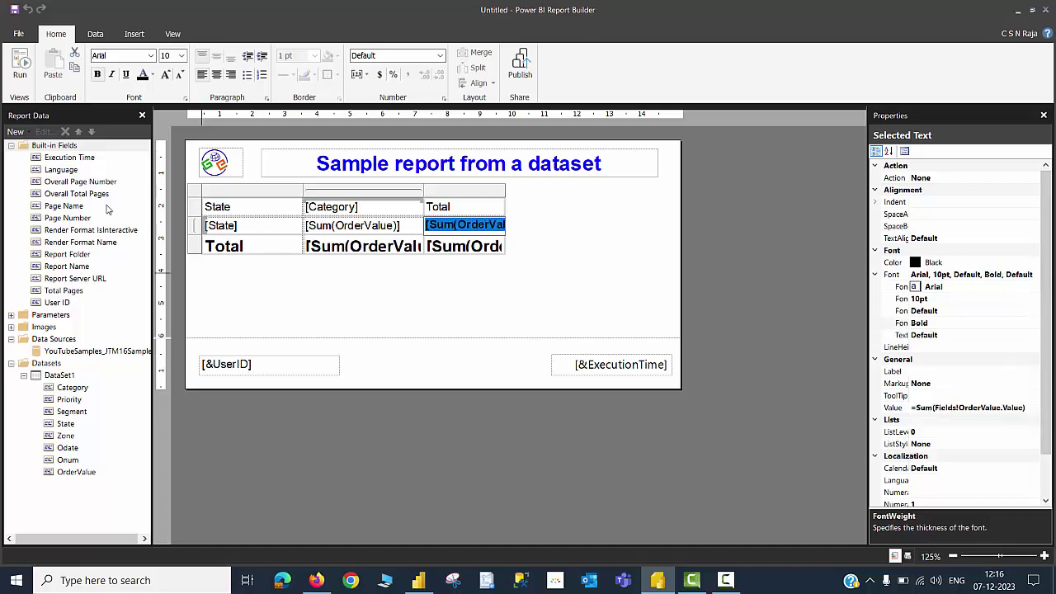
Run the report, check the State totals and the closing Total row, and return to the design view
click(20, 66)
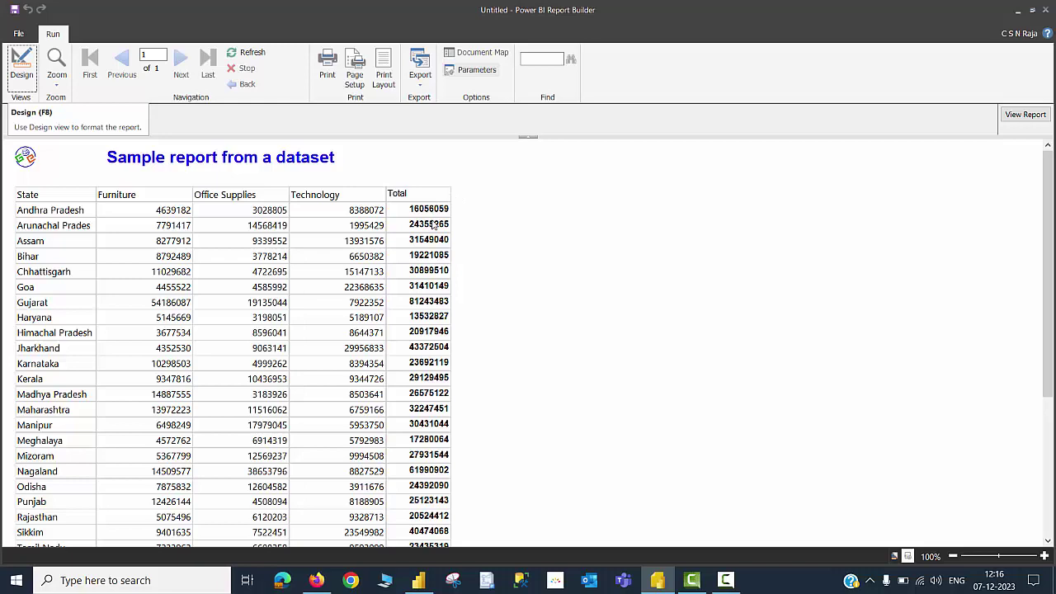
scroll(407, 271, down, 5)
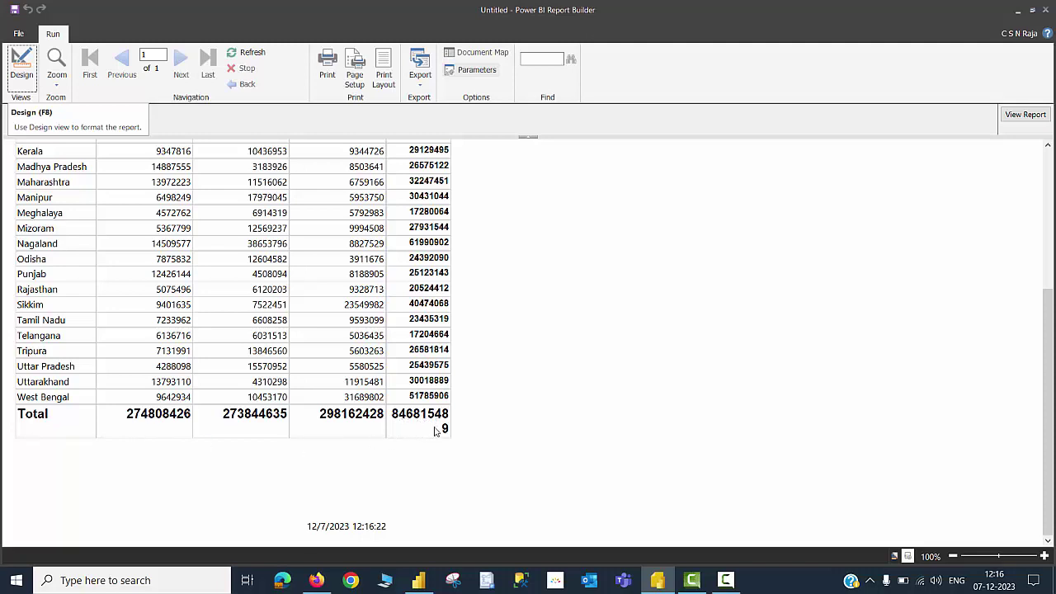
scroll(419, 293, up, 3)
scroll(428, 221, up, 2)
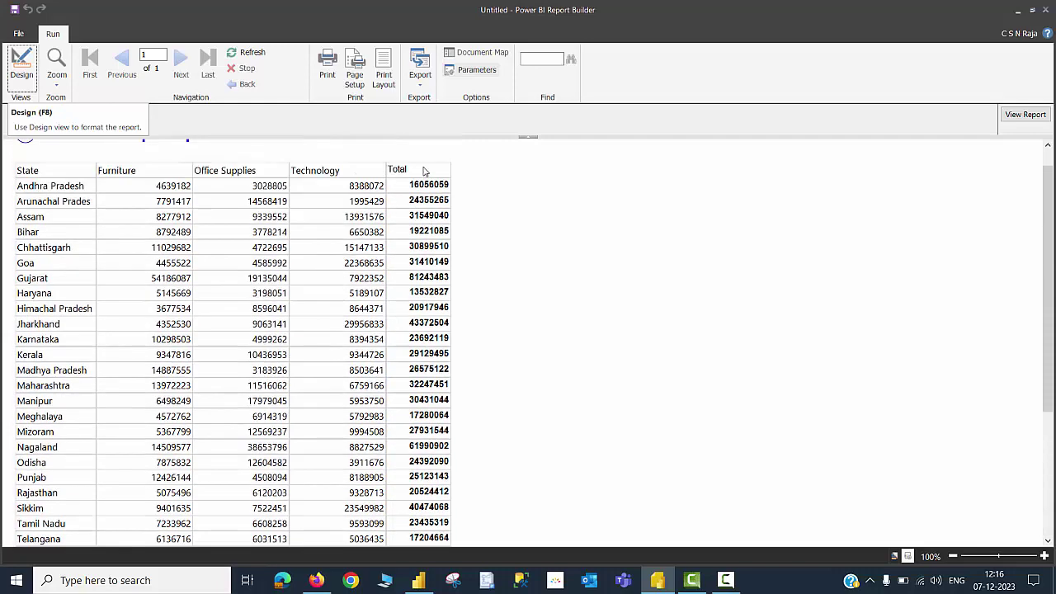
click(22, 66)
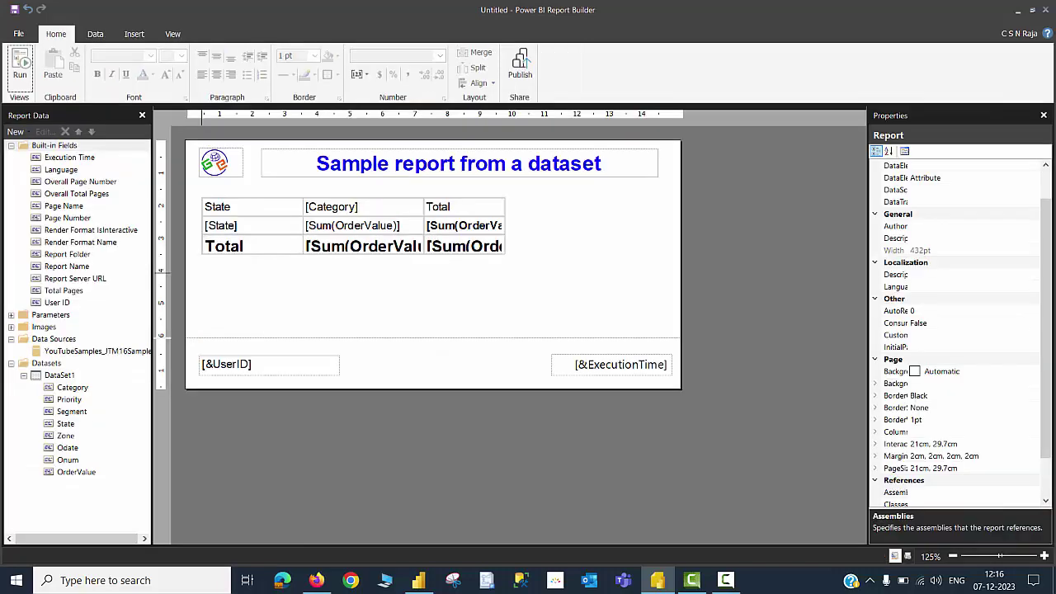
Insert a doughnut chart about 43 mm wide and 27 mm high to the right of the matrix
click(134, 34)
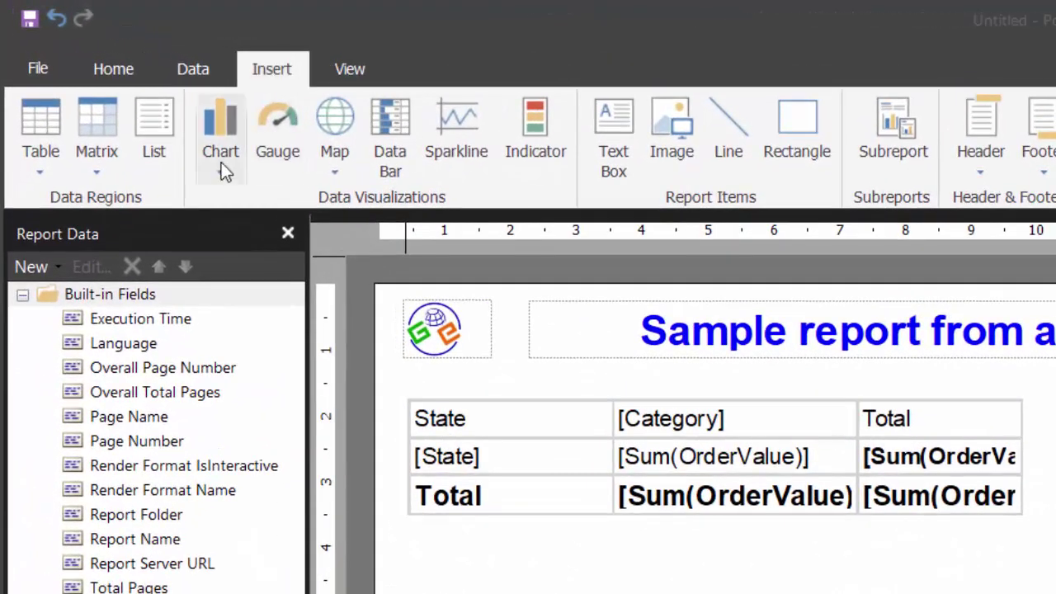
click(219, 167)
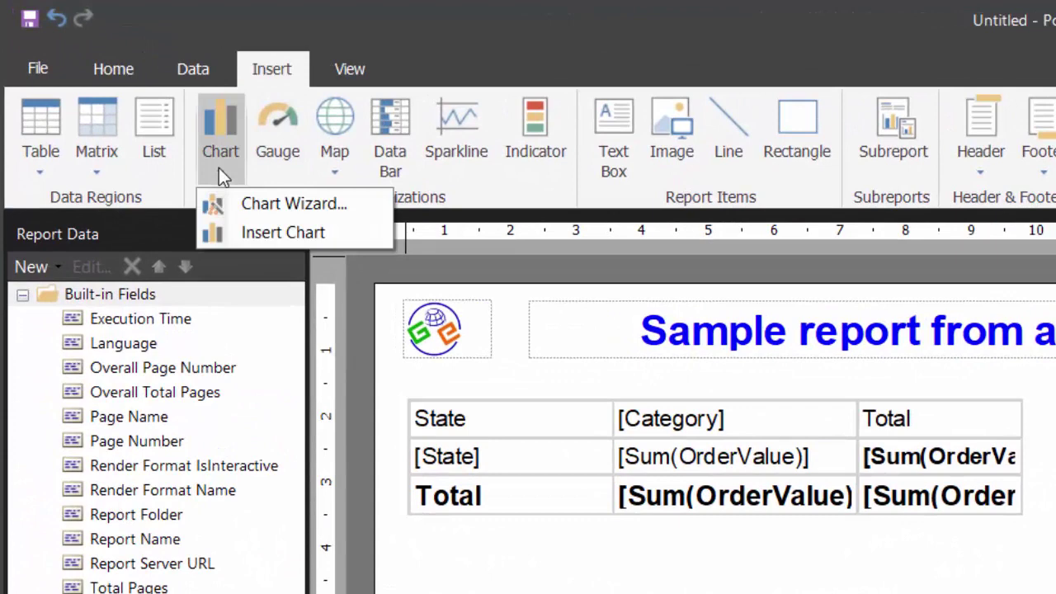
click(276, 231)
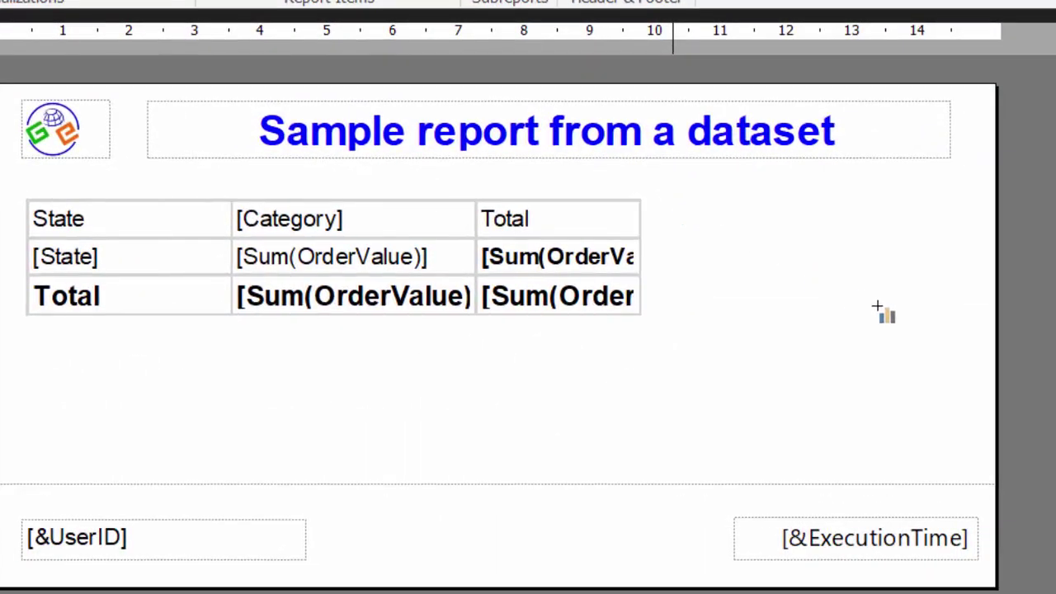
drag(877, 307, 953, 376)
click(692, 188)
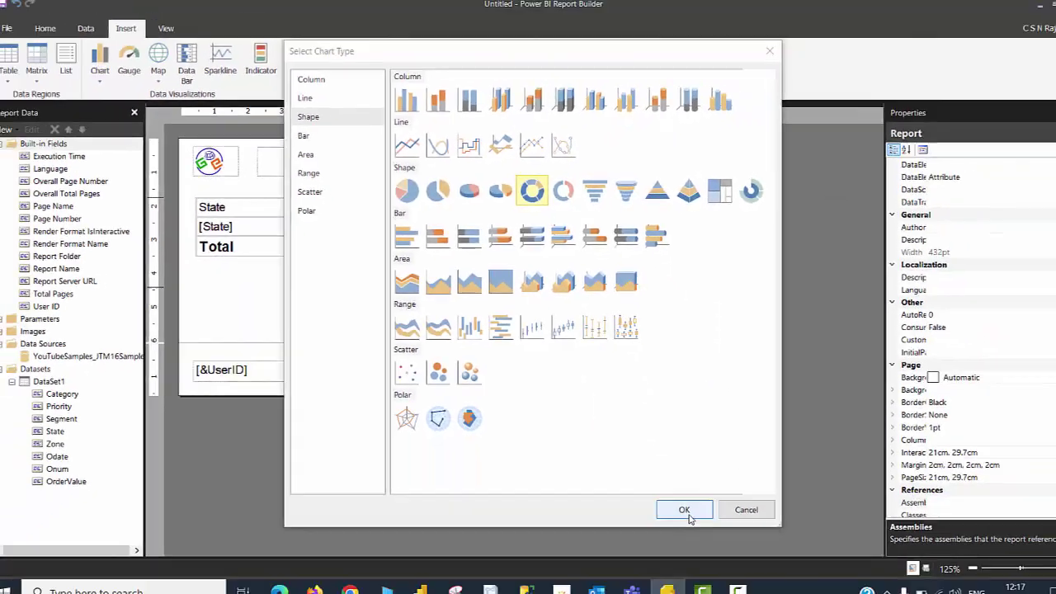
click(683, 509)
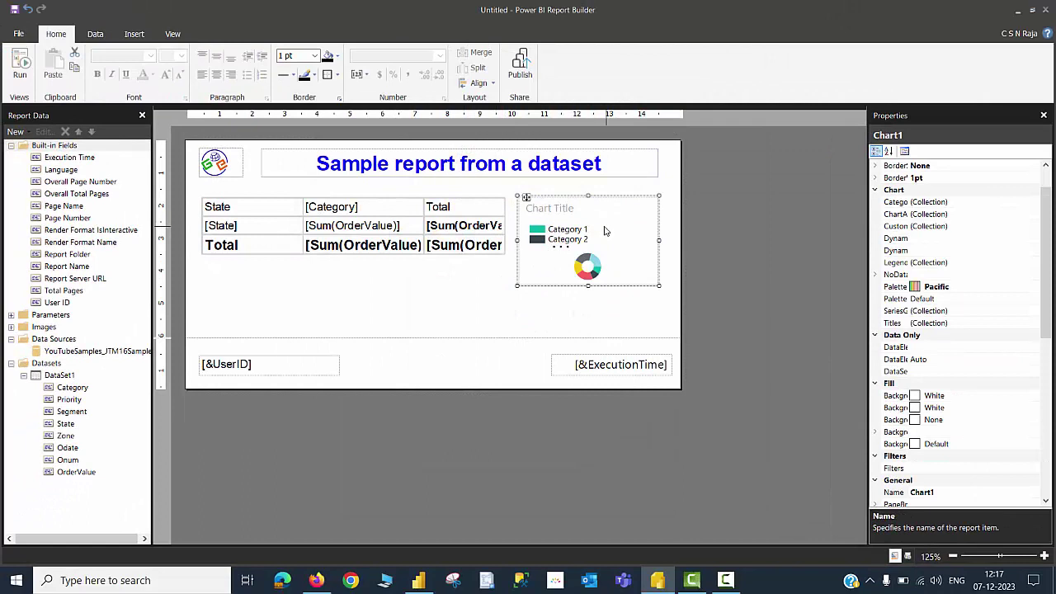
Assign Zone as the chart's category group and OrderValue as its value, and set the chart's width and height to 150 mm
drag(66, 435, 609, 237)
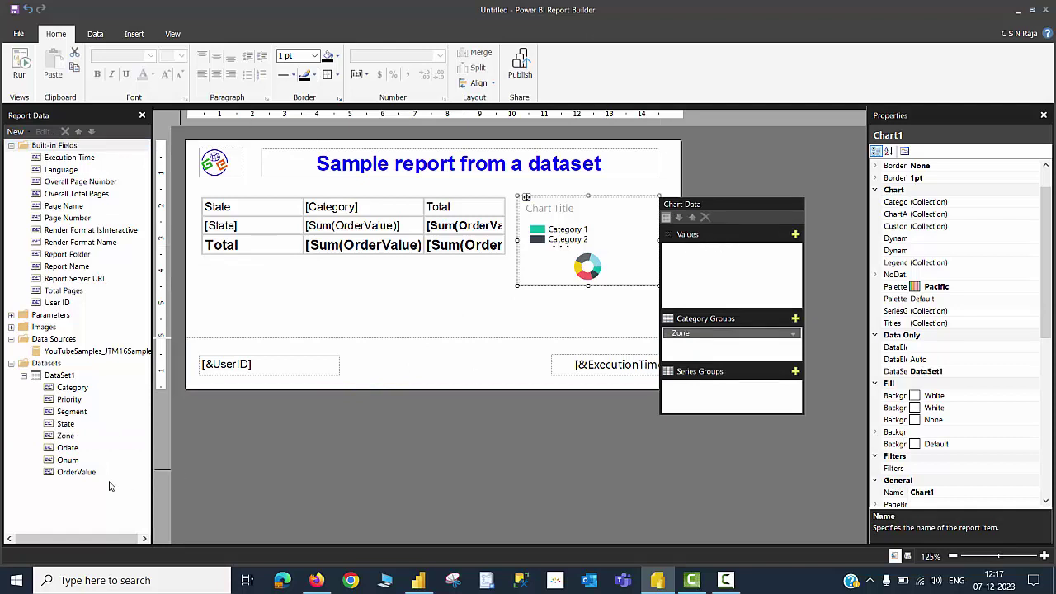
drag(81, 477, 712, 270)
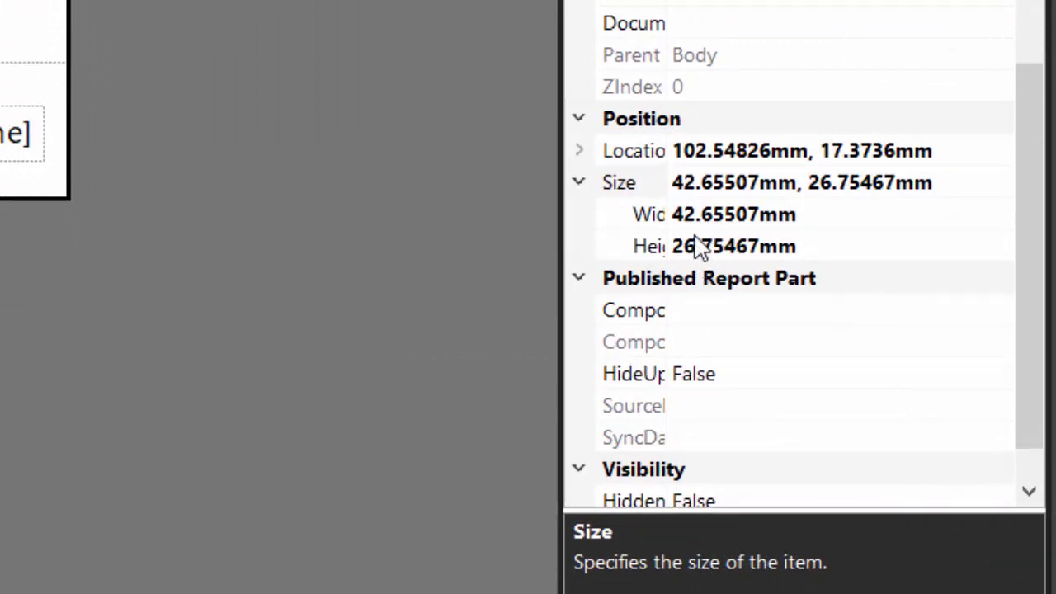
click(813, 216)
drag(813, 216, 598, 230)
text(150)
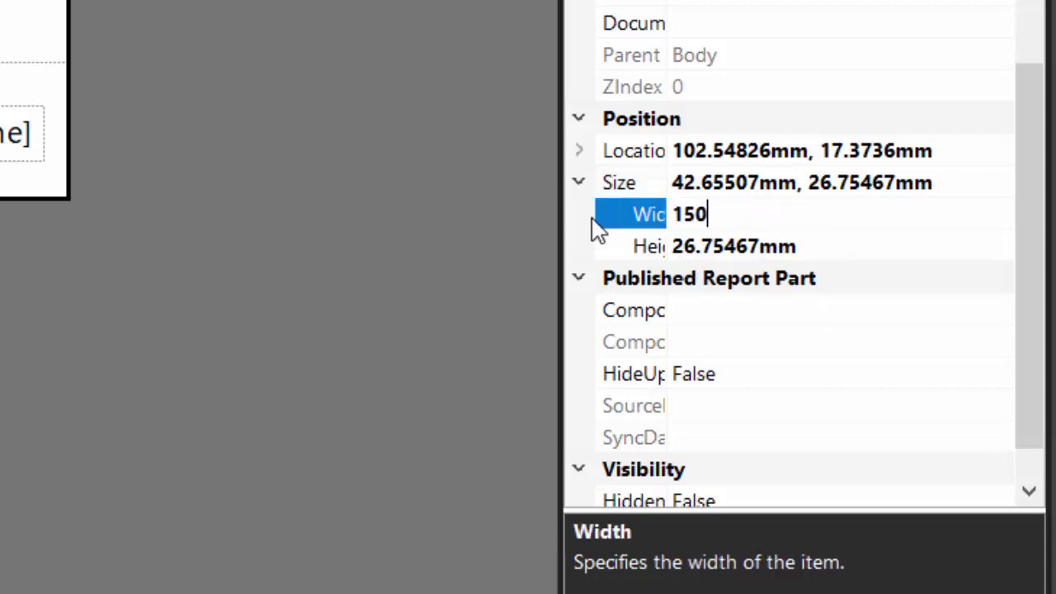
click(828, 246)
drag(826, 241, 635, 249)
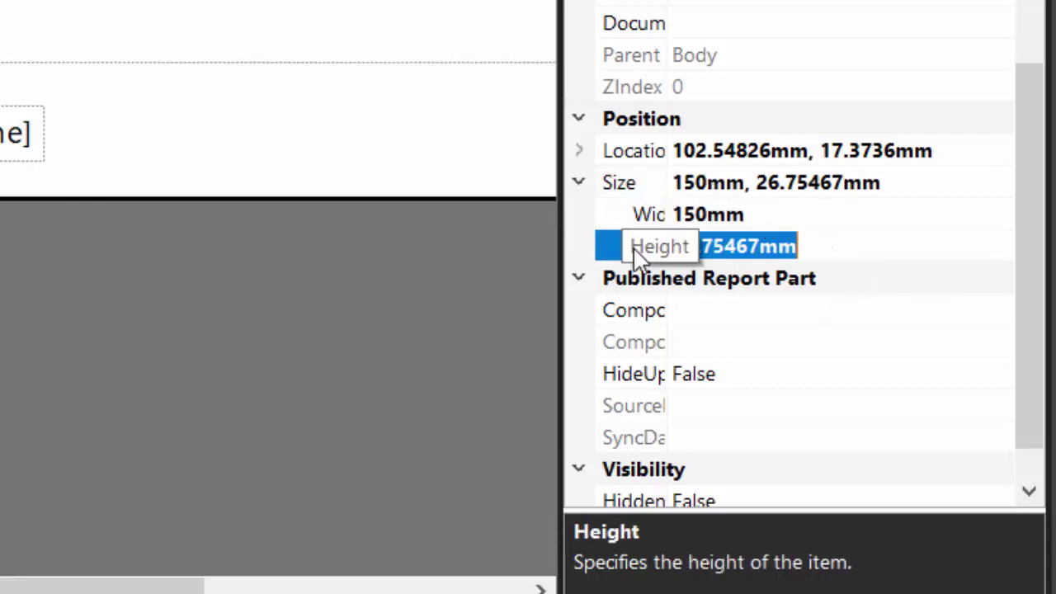
text(150)
key(Return)
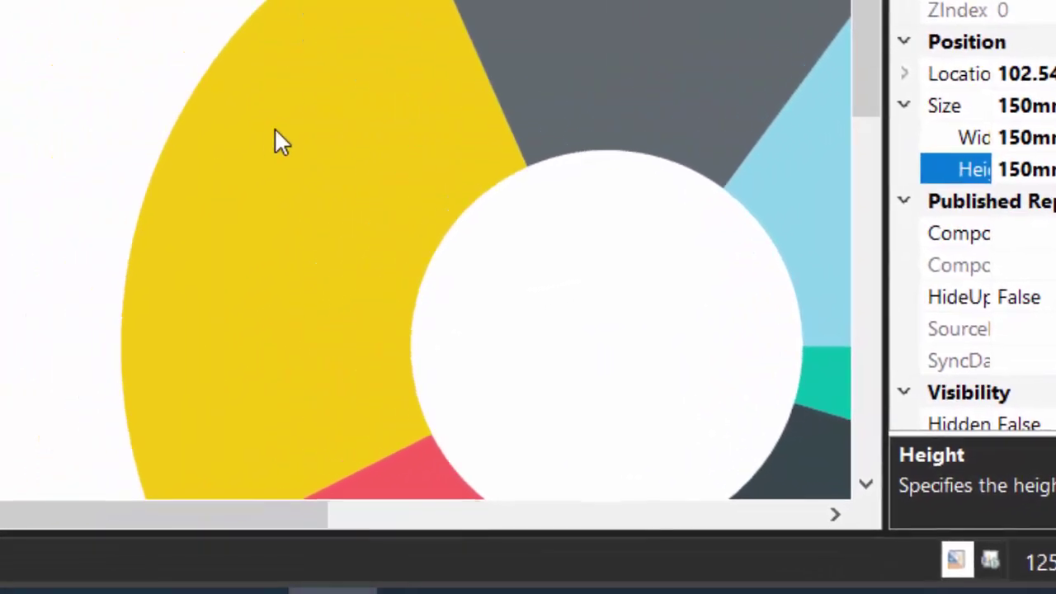
Show data labels on the doughnut series and give the labels a white background
right_click(197, 149)
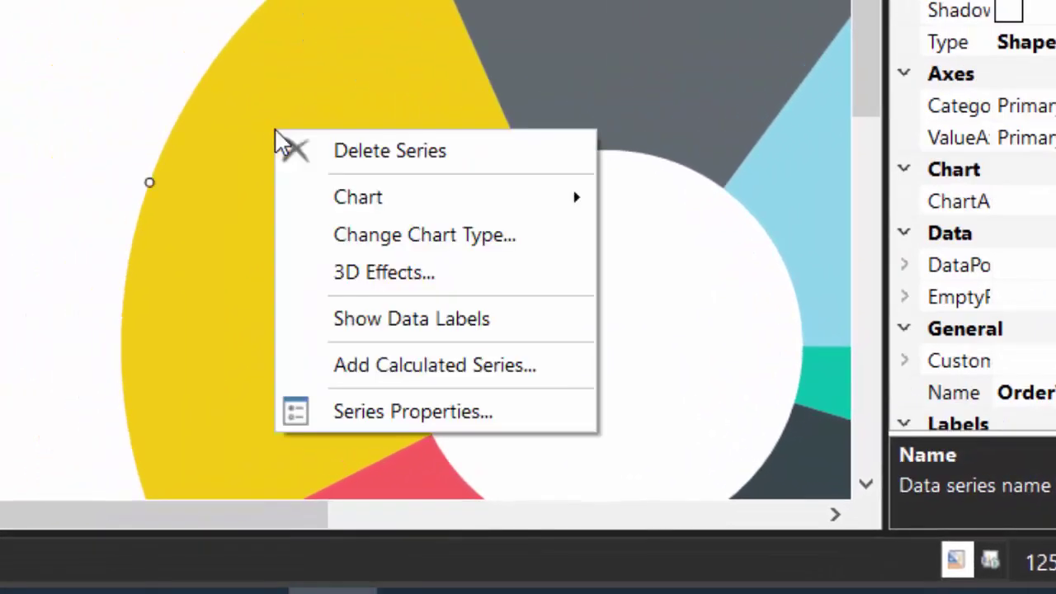
click(376, 334)
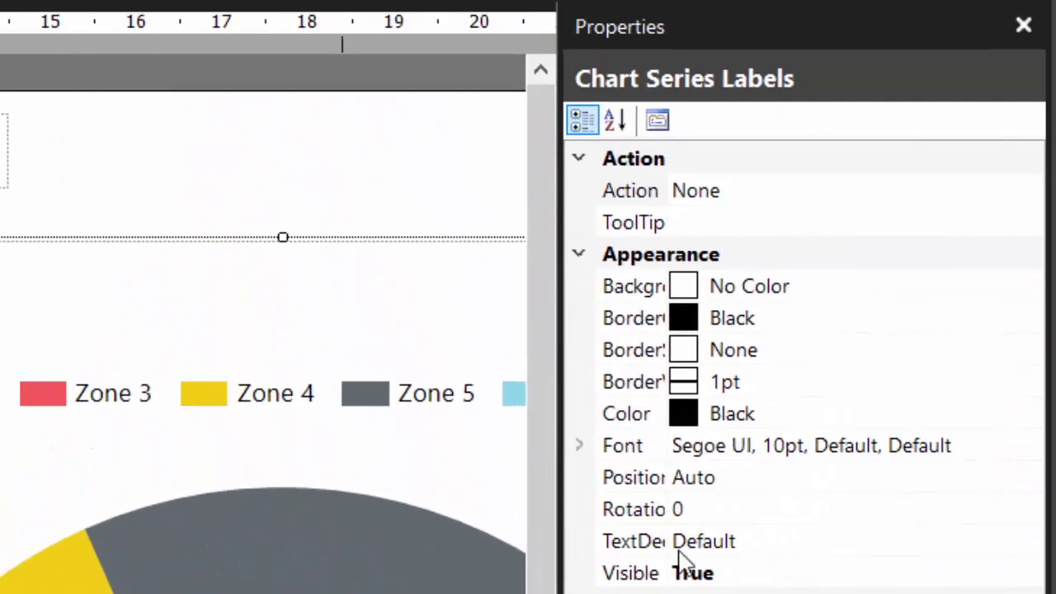
click(863, 289)
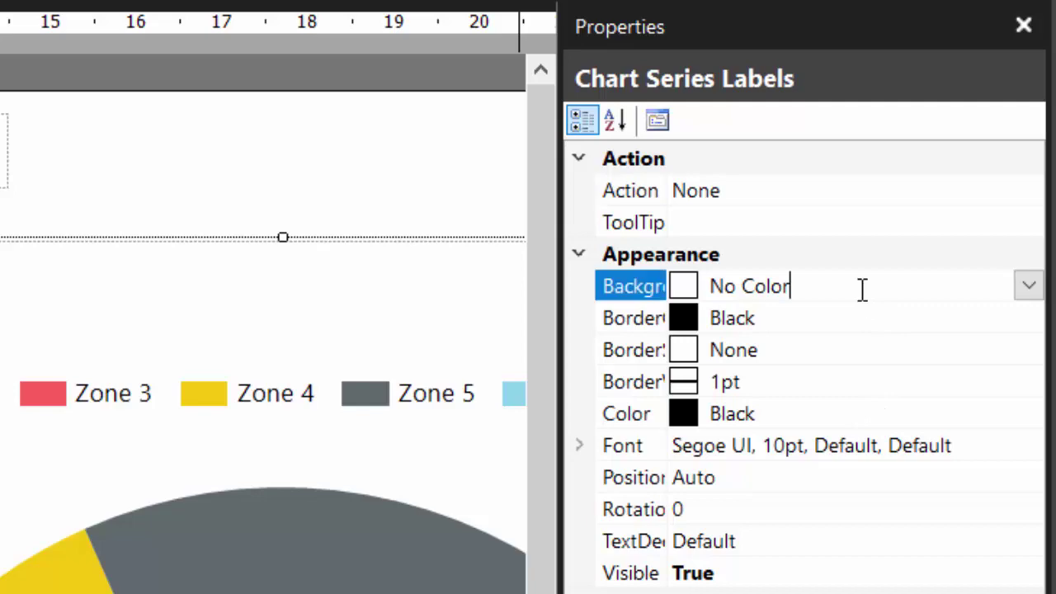
click(1030, 287)
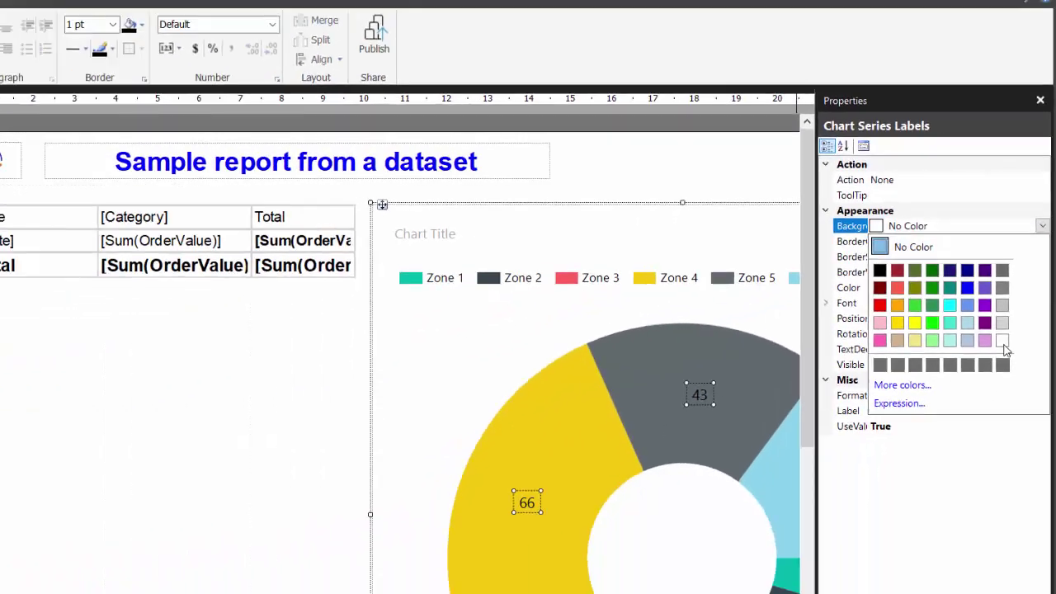
click(968, 453)
click(415, 408)
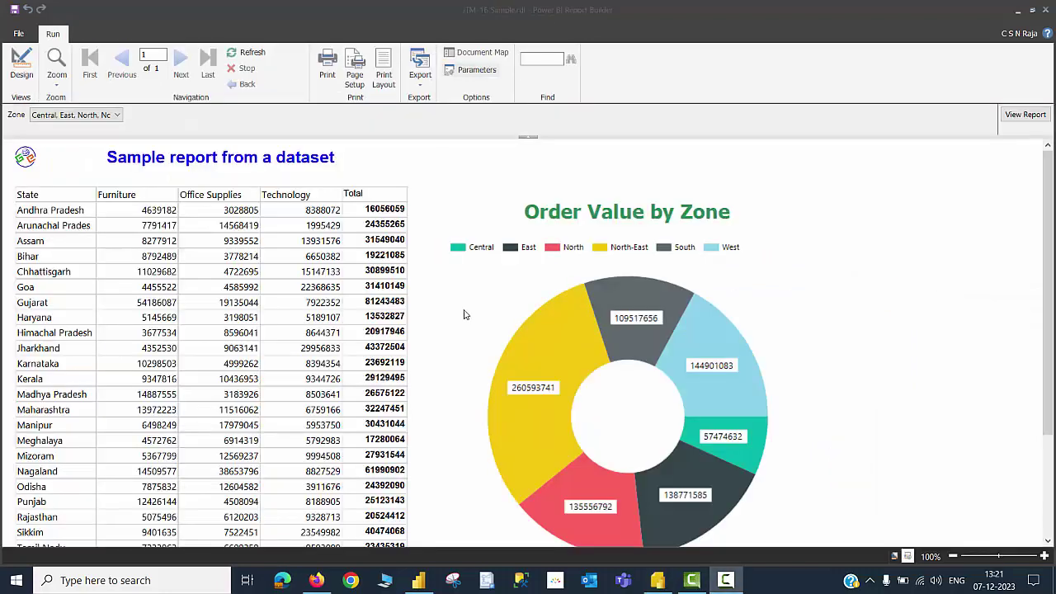
Examine the rendered report's State matrix, its Total row and the Order Value by Zone chart
scroll(454, 316, down, 3)
scroll(441, 319, down, 1)
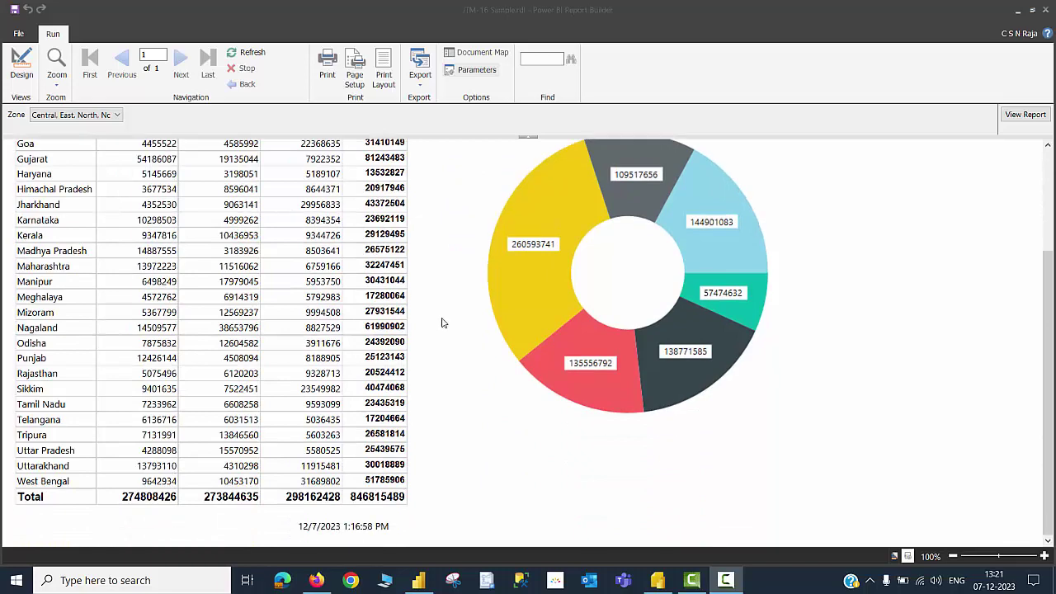
scroll(443, 325, up, 4)
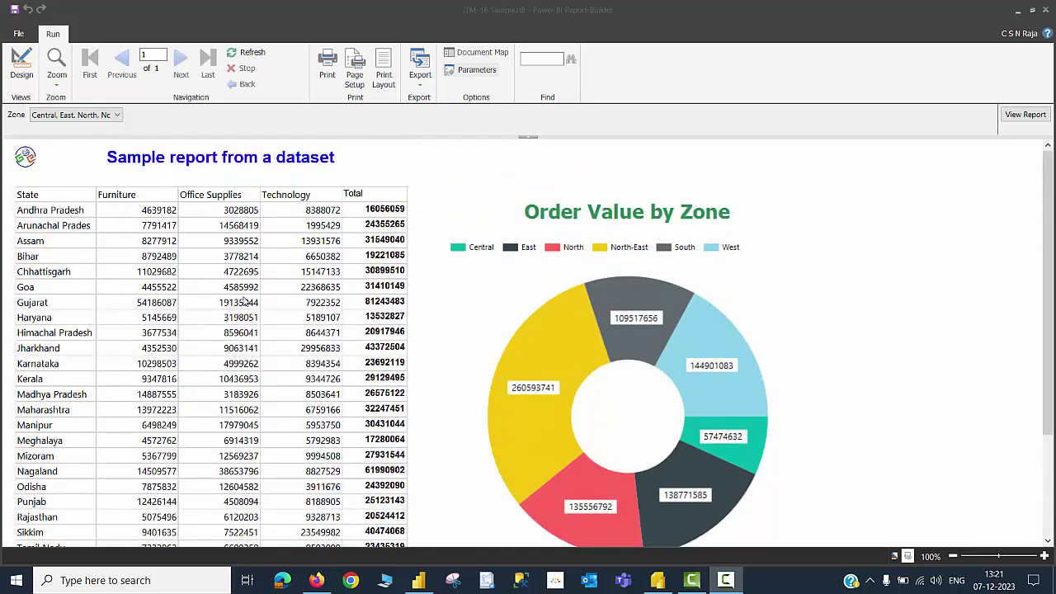
scroll(80, 219, down, 4)
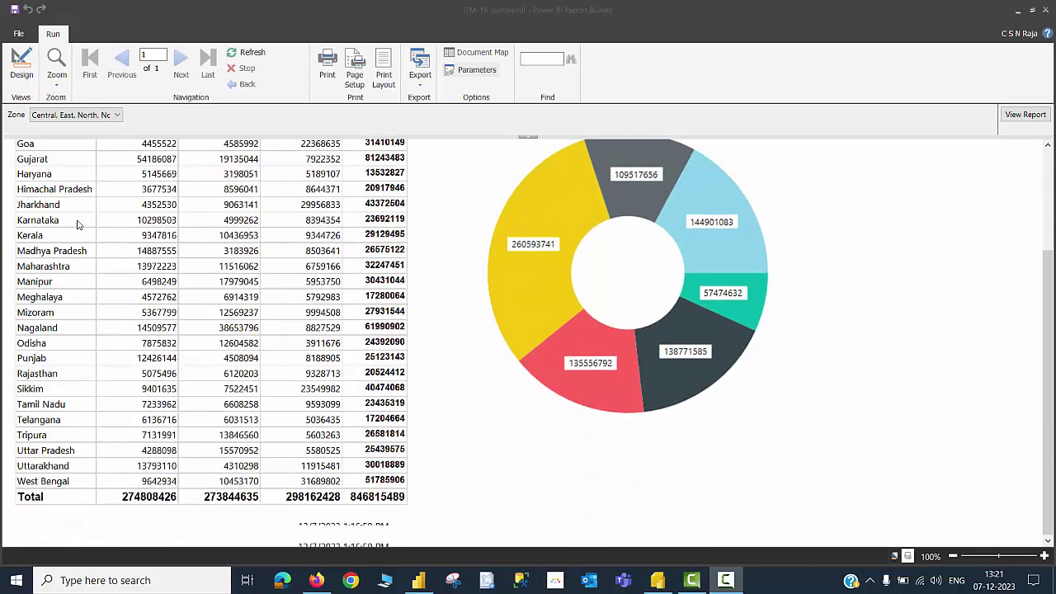
scroll(91, 248, up, 4)
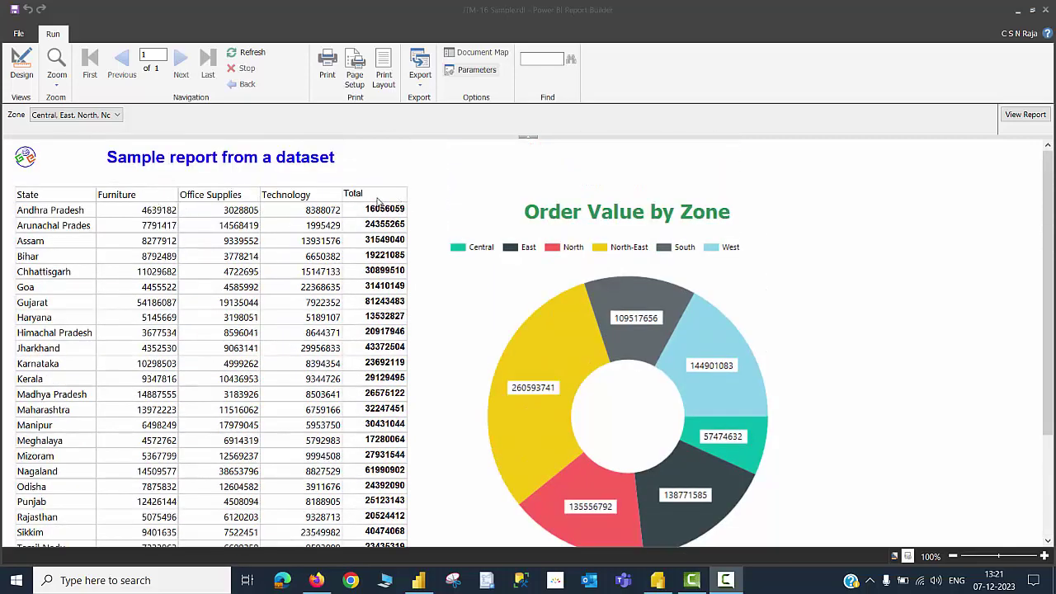
scroll(378, 202, down, 4)
scroll(378, 203, up, 4)
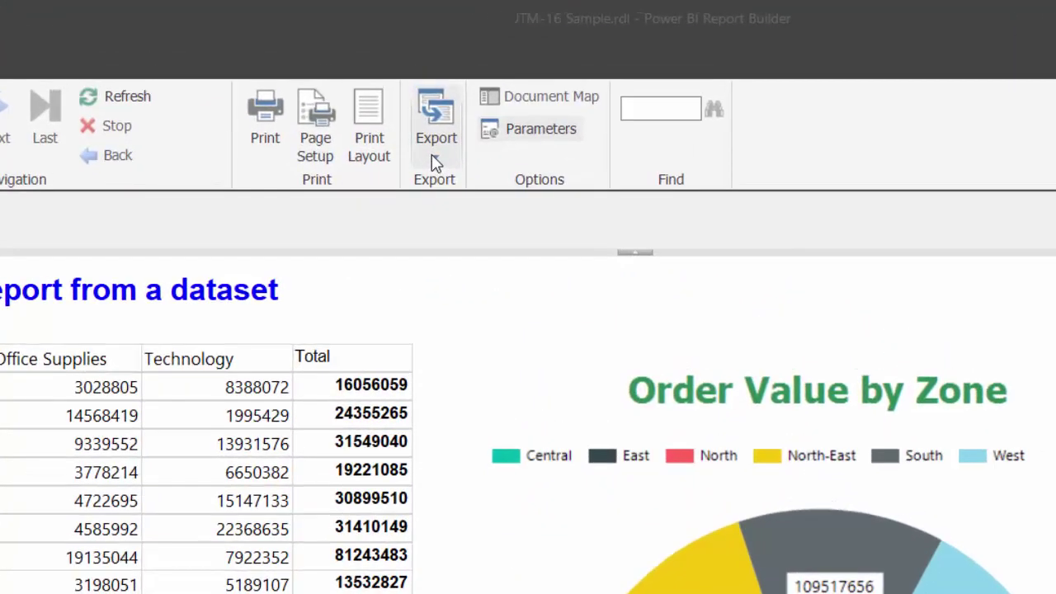
Export the report as a PDF named "JTM-16 Sample.pdf" to the Desktop
click(420, 82)
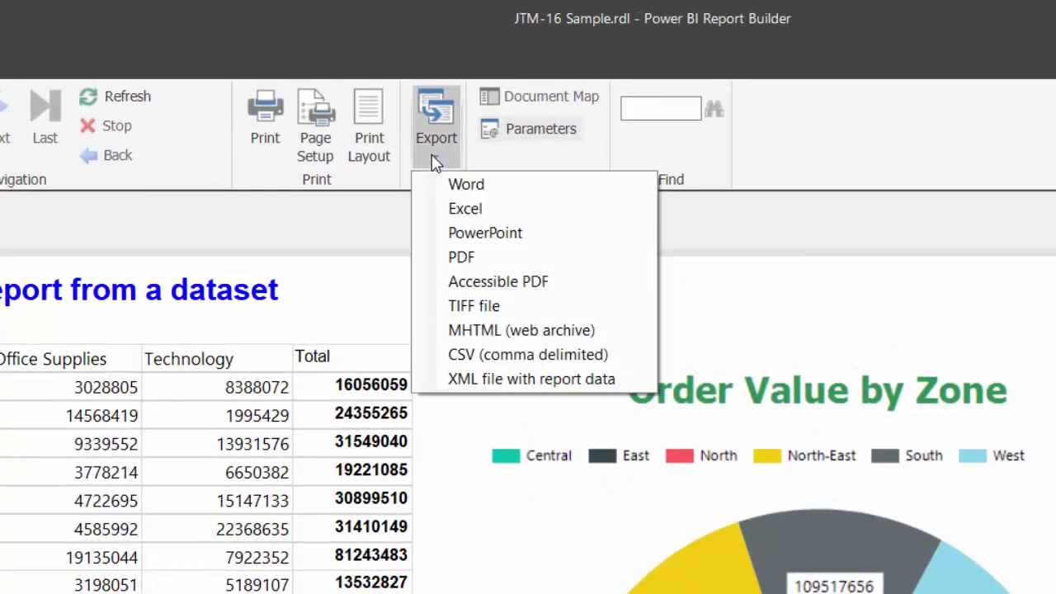
click(425, 257)
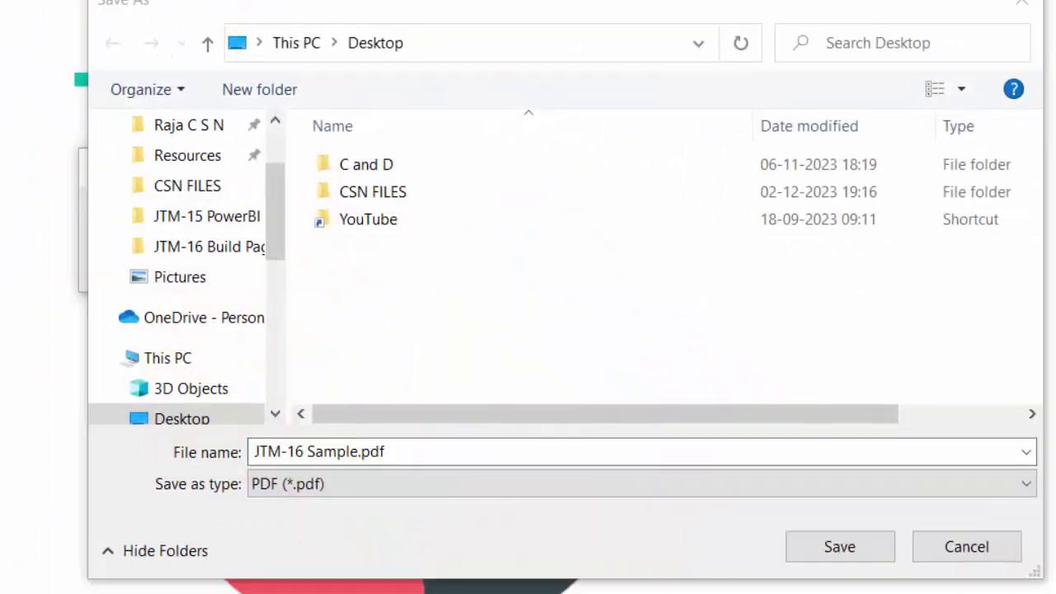
click(417, 453)
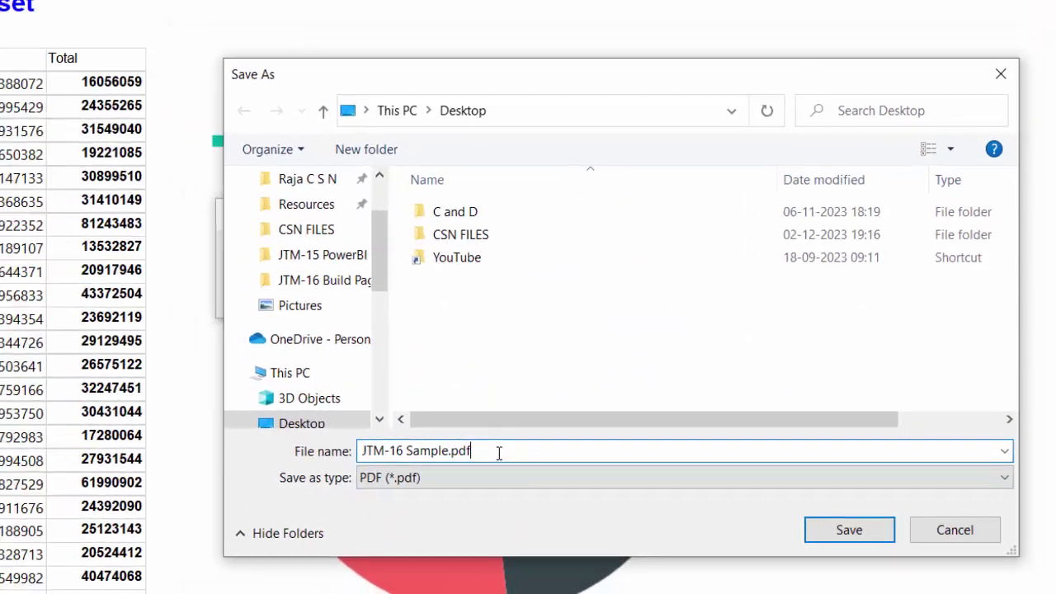
click(839, 547)
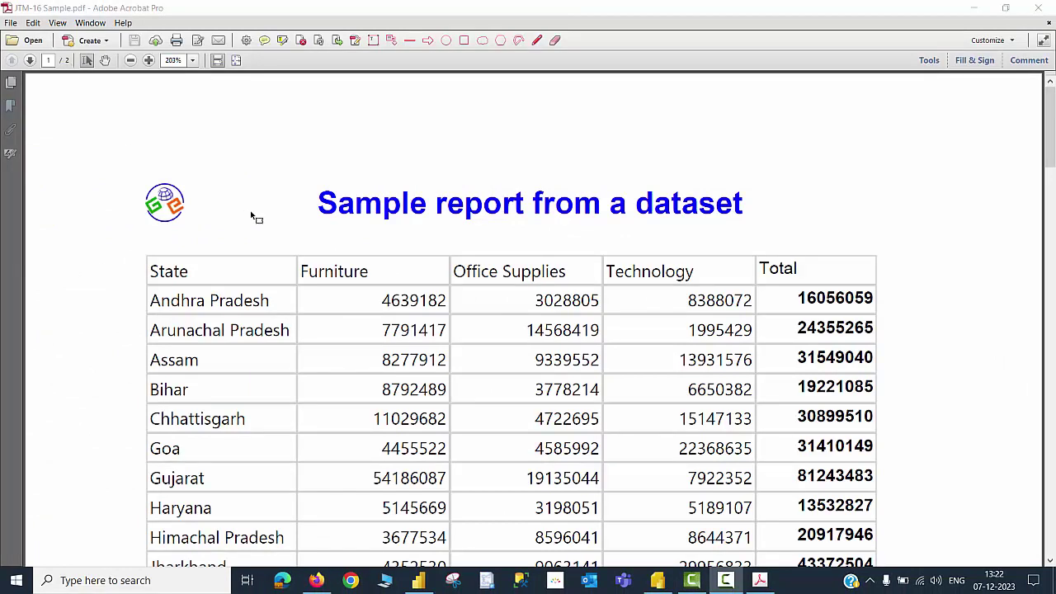
Review the exported PDF in Adobe Acrobat Pro, from the State matrix and footer to the chart on page 2
scroll(255, 216, down, 8)
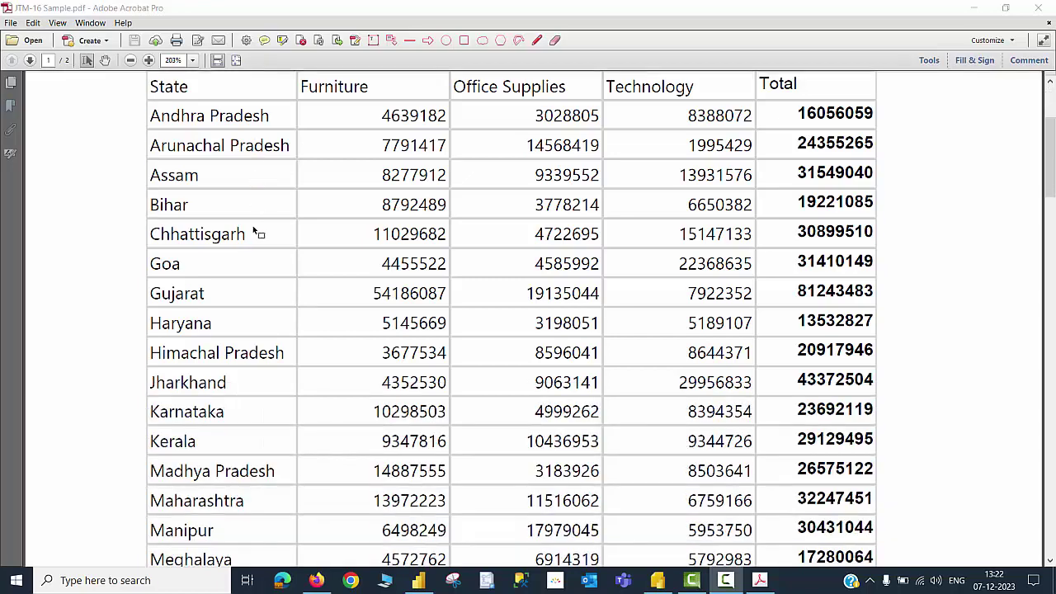
scroll(253, 235, down, 9)
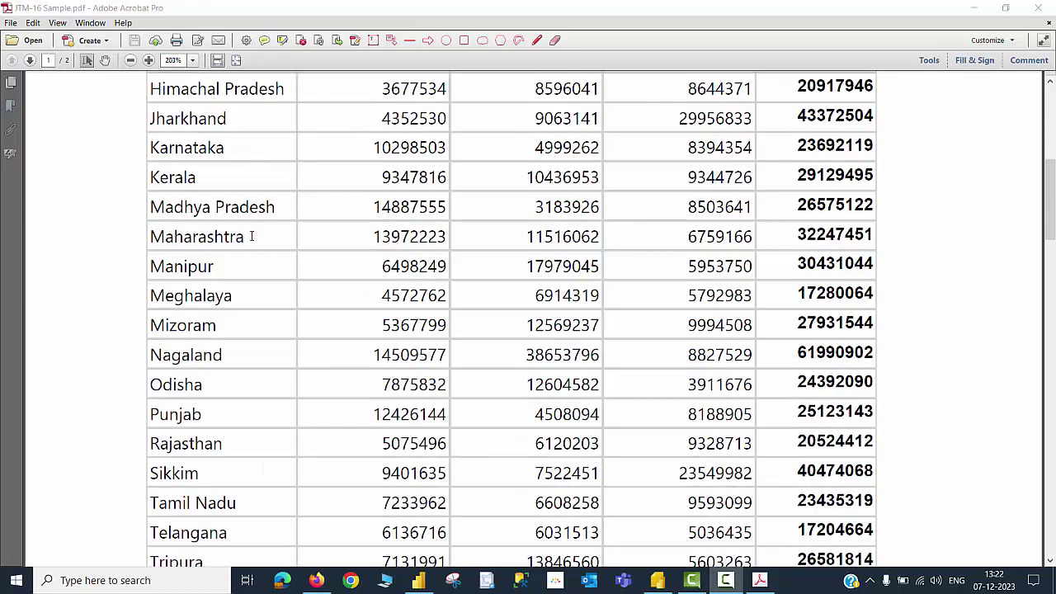
scroll(253, 244, down, 16)
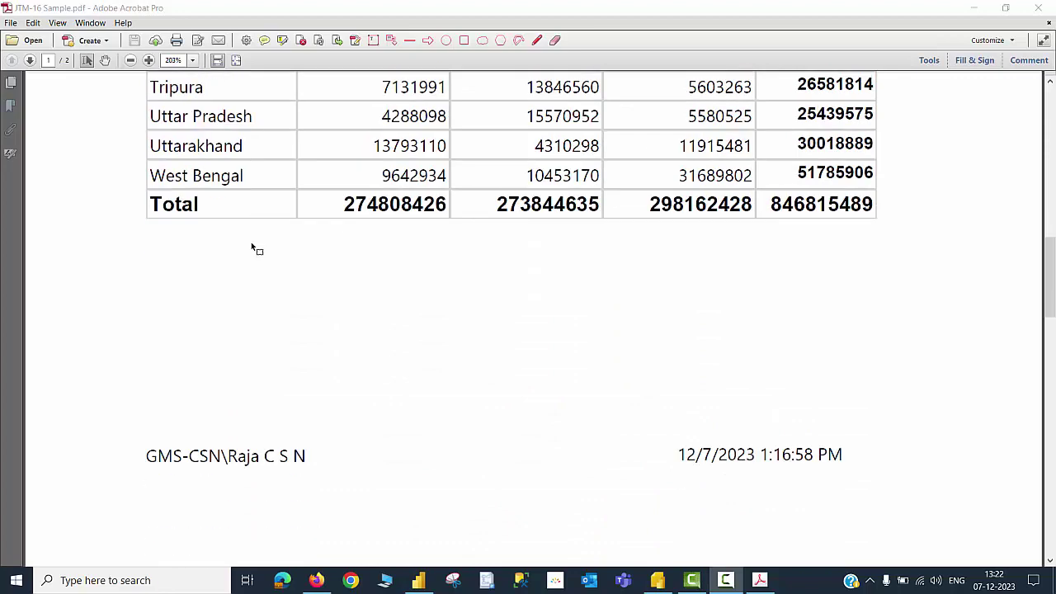
scroll(251, 250, down, 15)
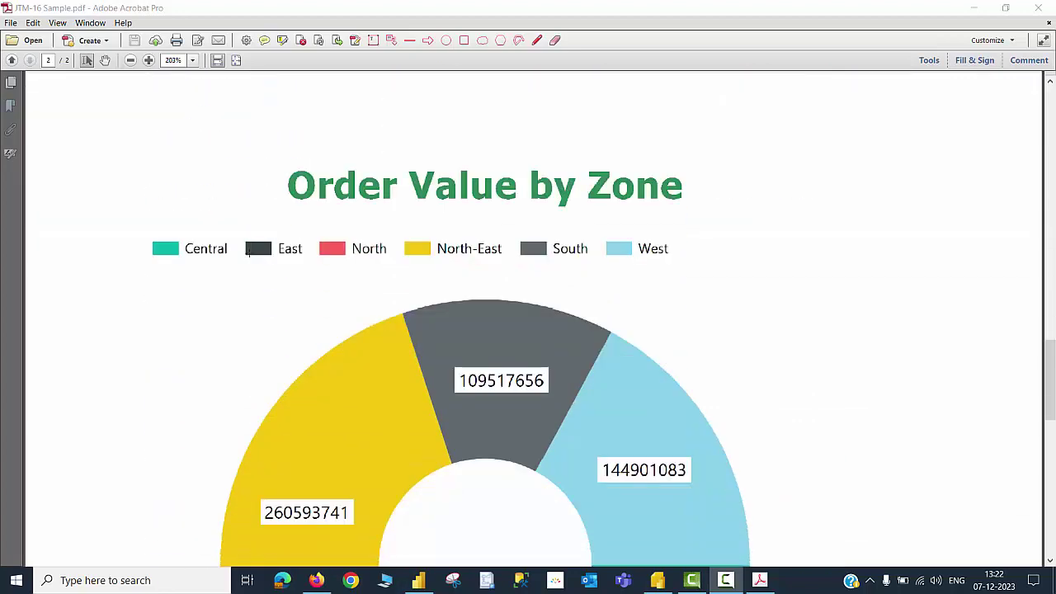
Return to Power BI Report Builder and rerun the report with the Zone parameter limited to South
scroll(520, 286, up, 15)
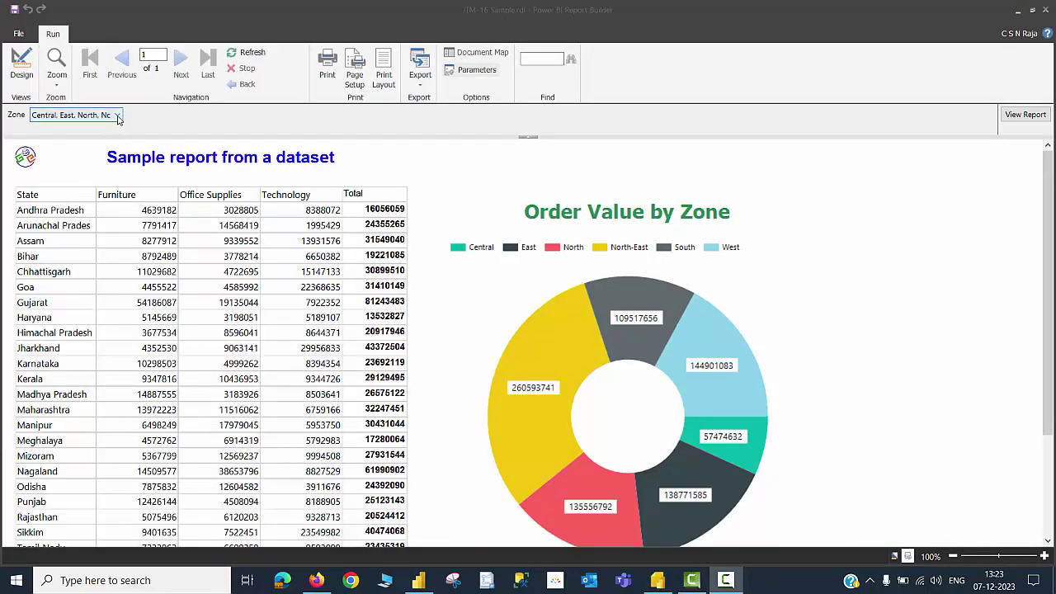
click(117, 117)
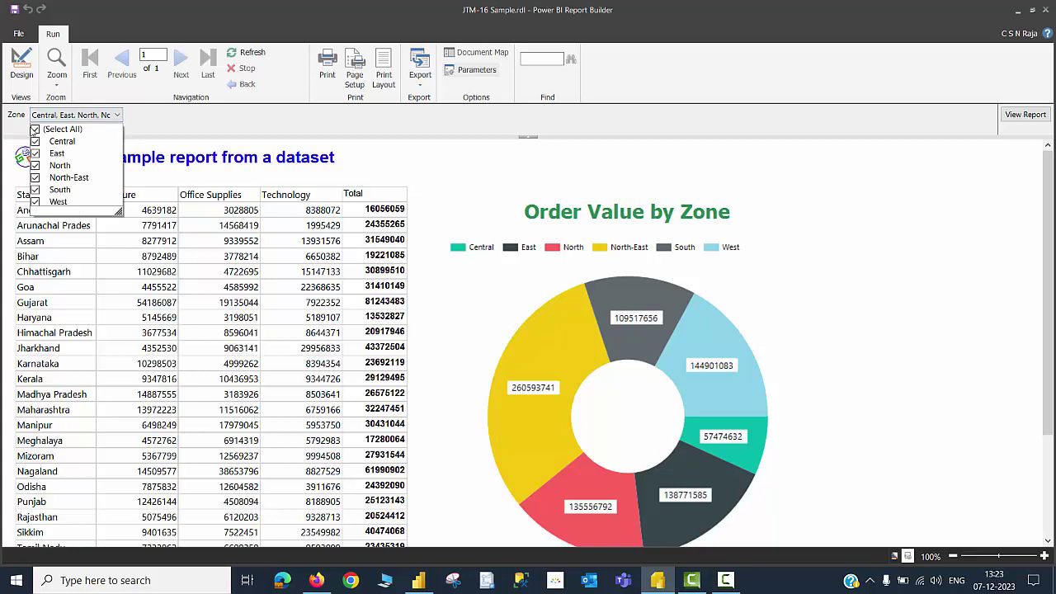
click(35, 130)
click(45, 191)
click(745, 175)
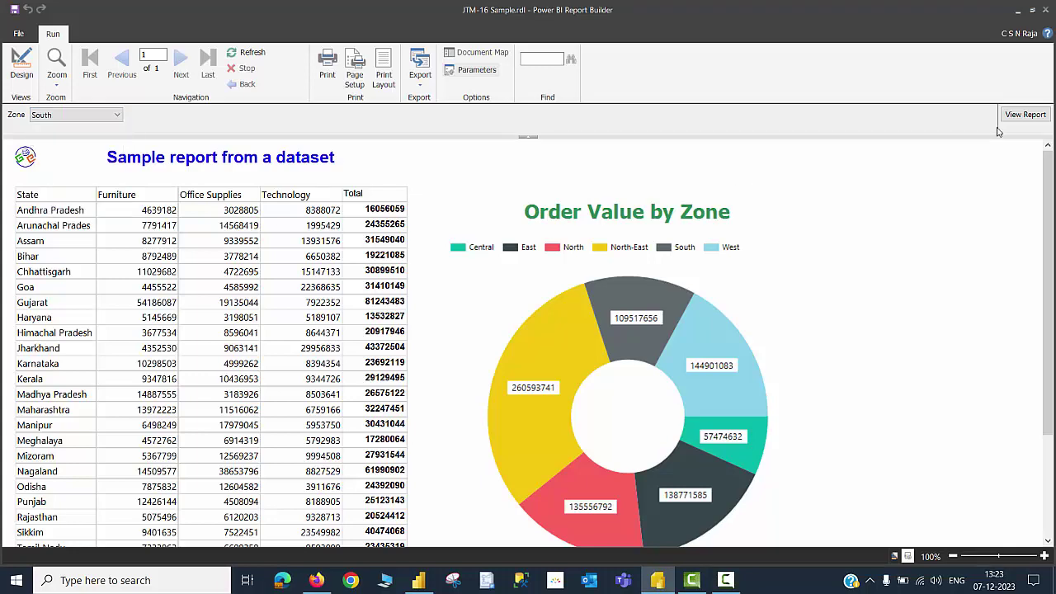
click(1025, 115)
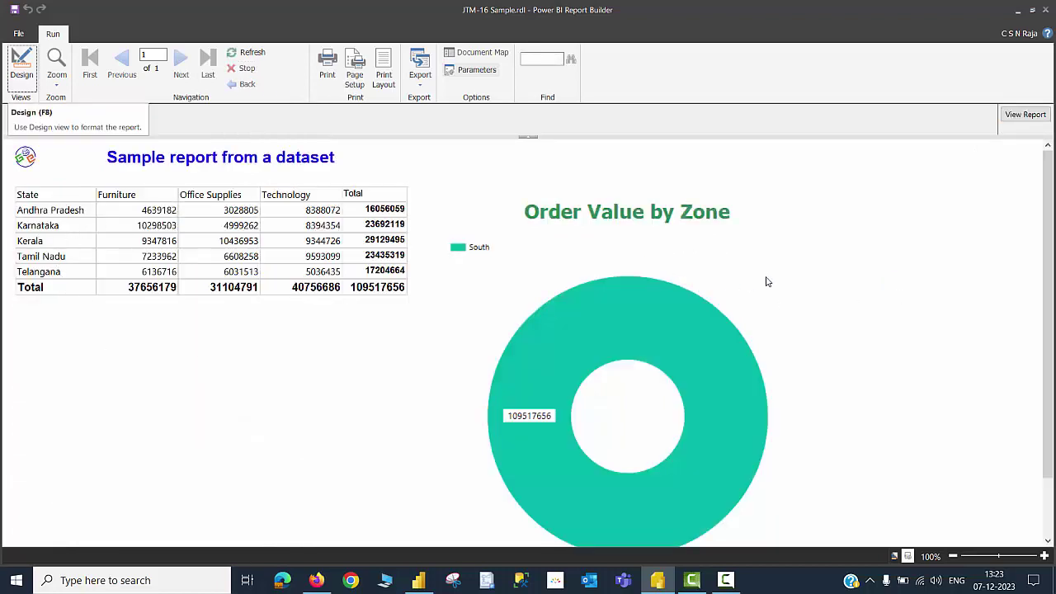
Reselect all zones in the Zone parameter and rerun the report
click(118, 116)
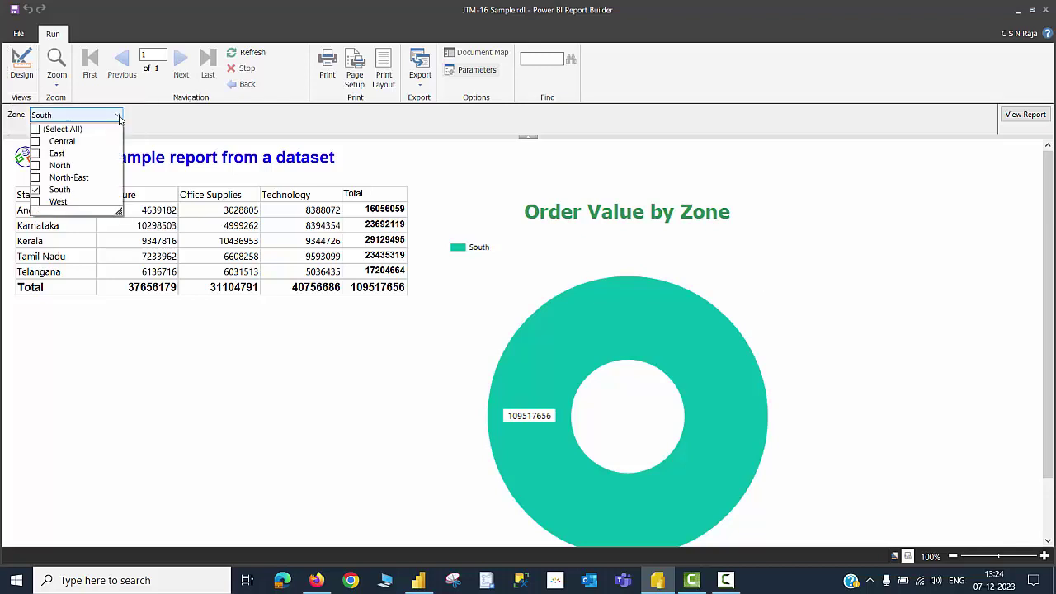
click(36, 130)
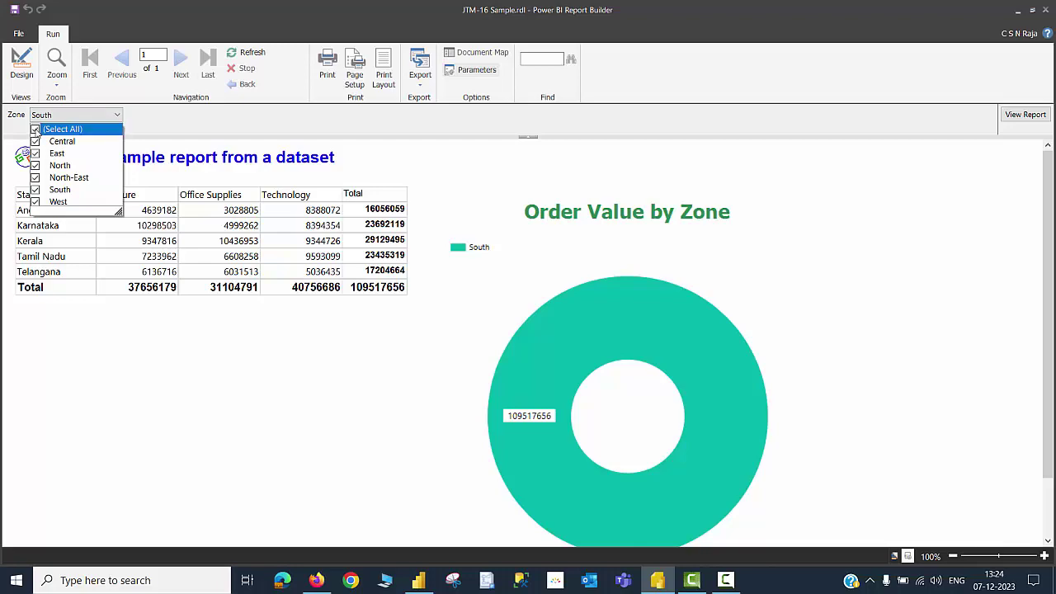
click(1026, 115)
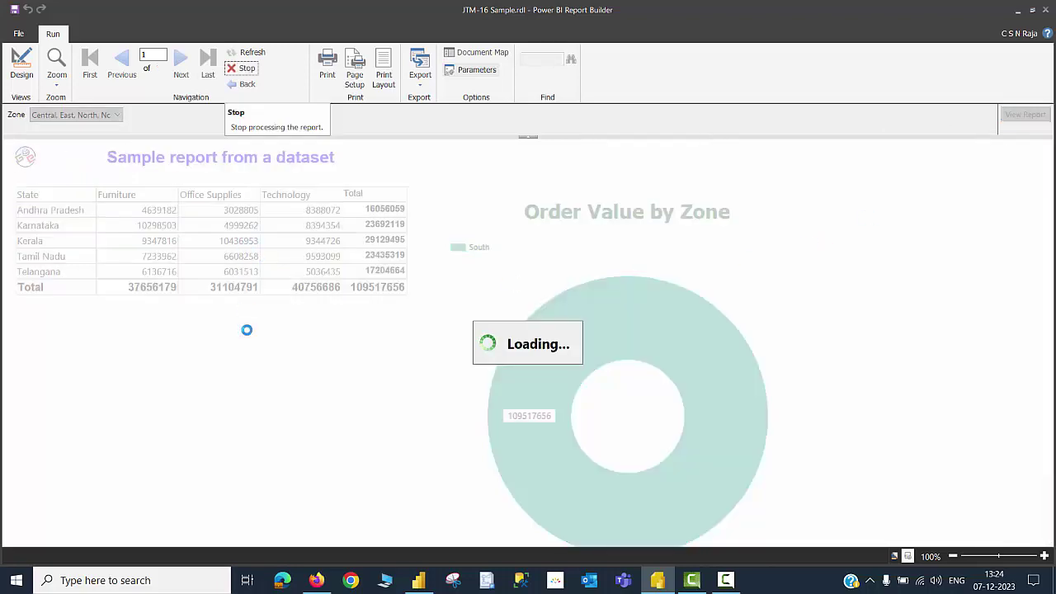